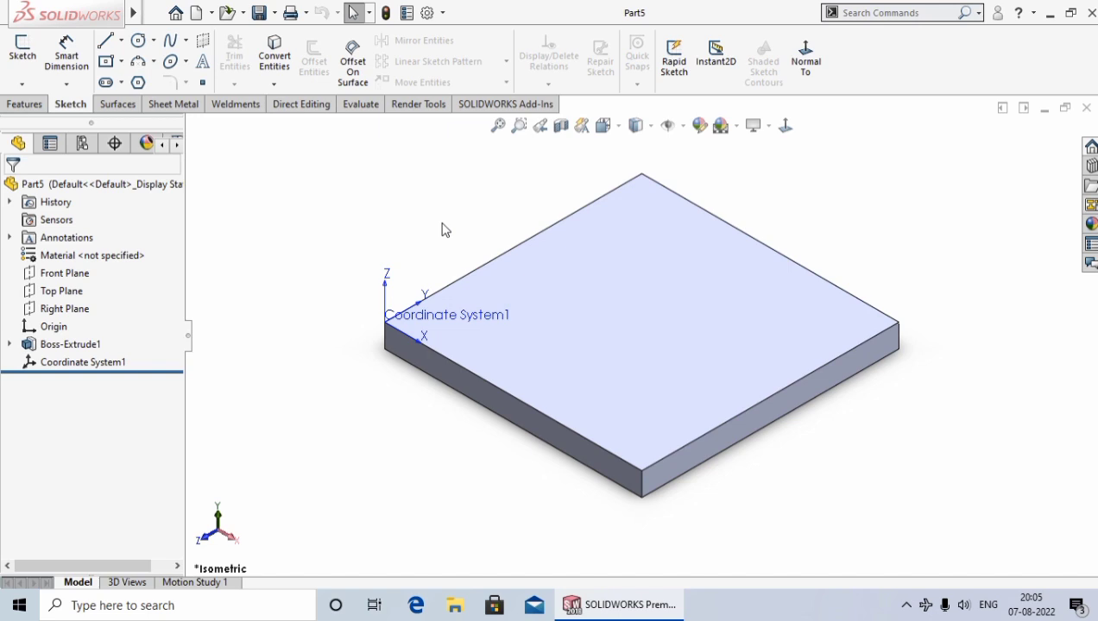
# Step: Open a new sketch, Sketch2, on the top face of Boss-Extrude1
pyautogui.click(649, 299)
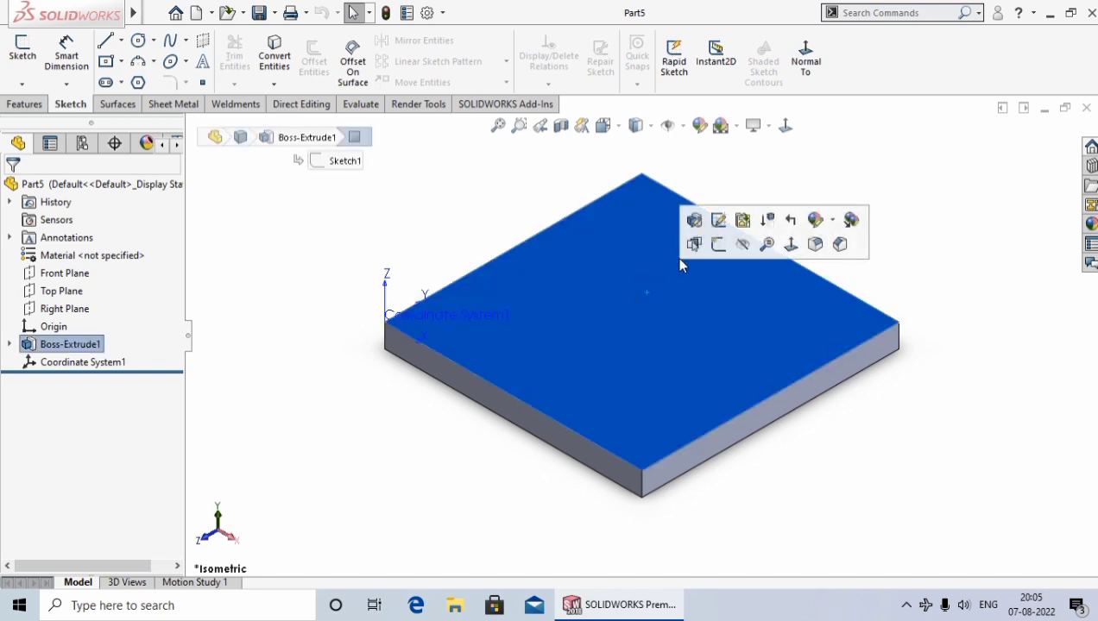
pyautogui.click(720, 248)
# Step: View the sketch face-on and draw a circle near the plate's bottom-left corner
pyautogui.click(785, 126)
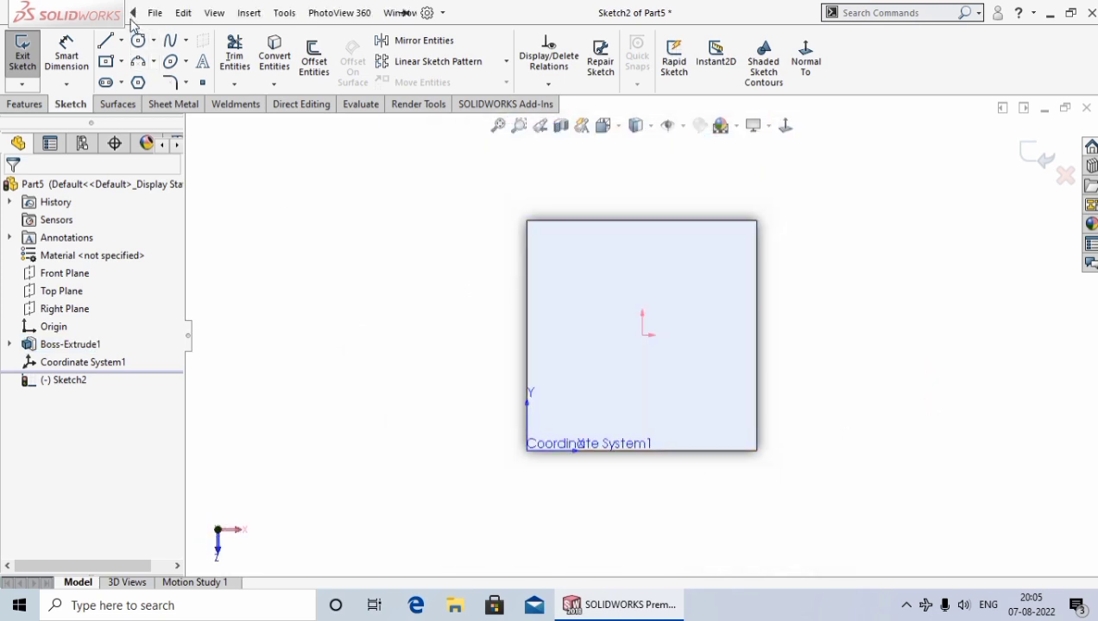
pyautogui.click(141, 45)
pyautogui.scroll(-1, 582, 423)
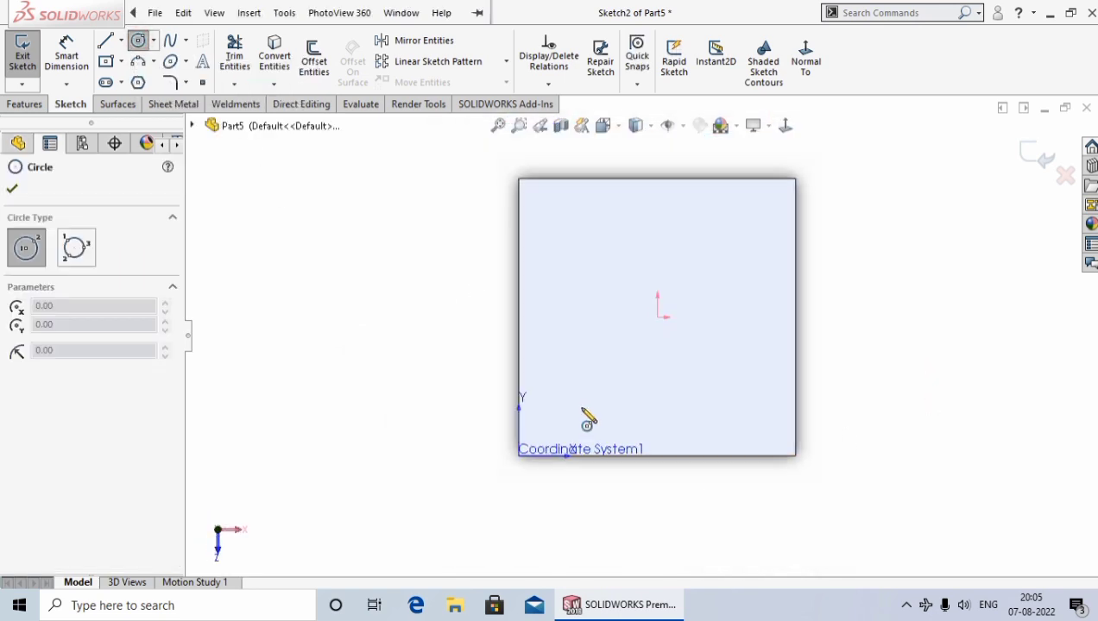
pyautogui.scroll(-1, 576, 427)
pyautogui.click(554, 409)
pyautogui.click(561, 386)
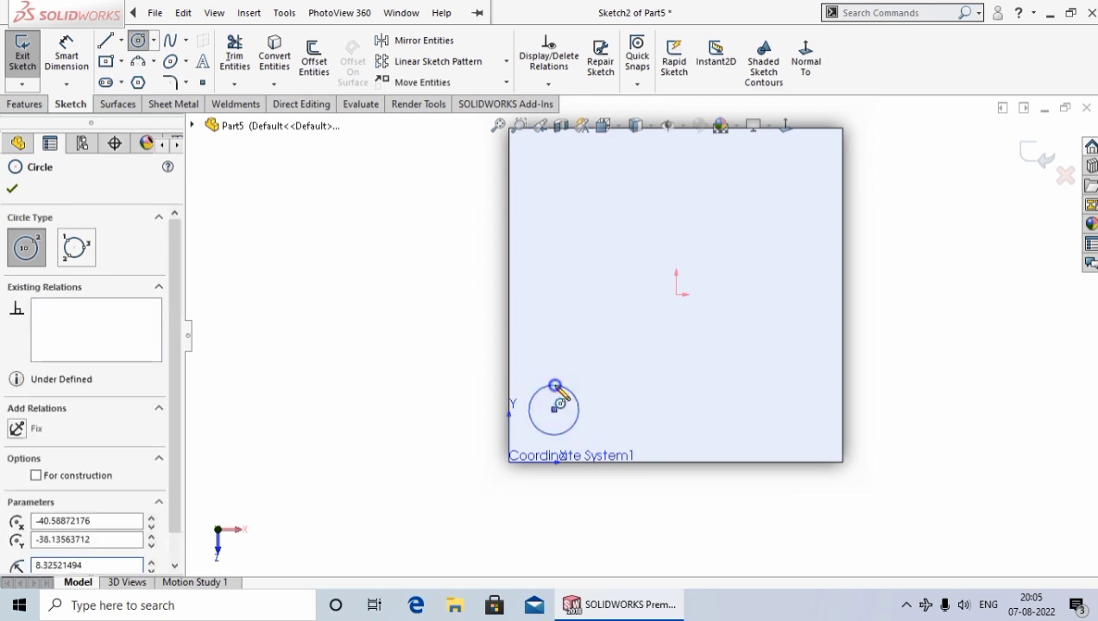
pyautogui.rightClick(561, 387)
pyautogui.click(597, 399)
# Step: Dimension the circle's diameter to 6 mm
pyautogui.moveTo(458, 416); pyautogui.dragTo(465, 311, button='right')
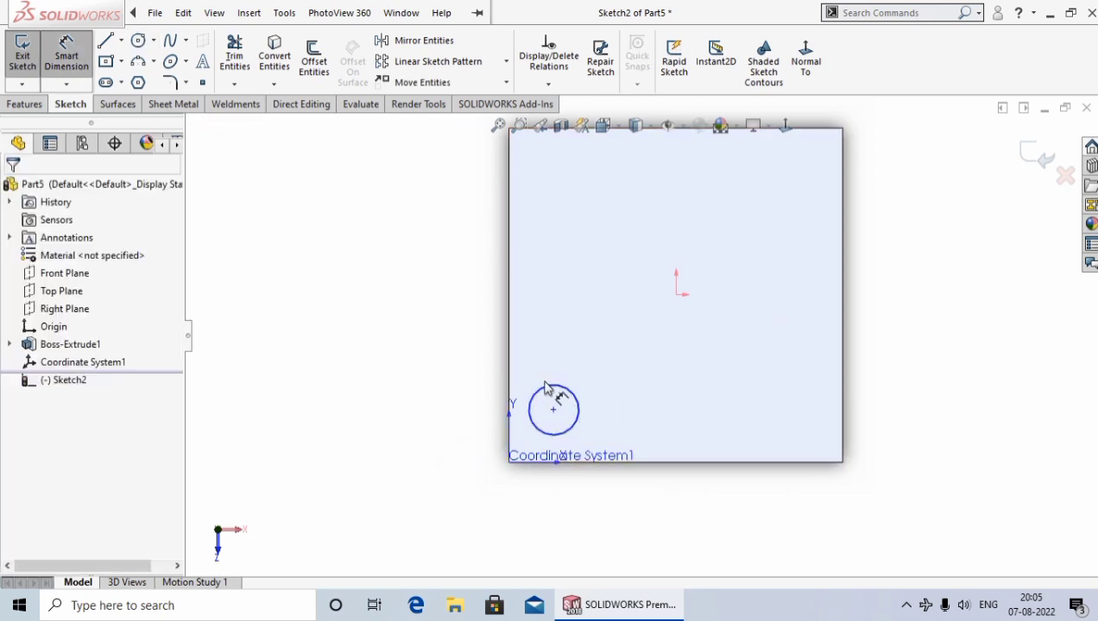
pyautogui.click(553, 385)
pyautogui.click(421, 361)
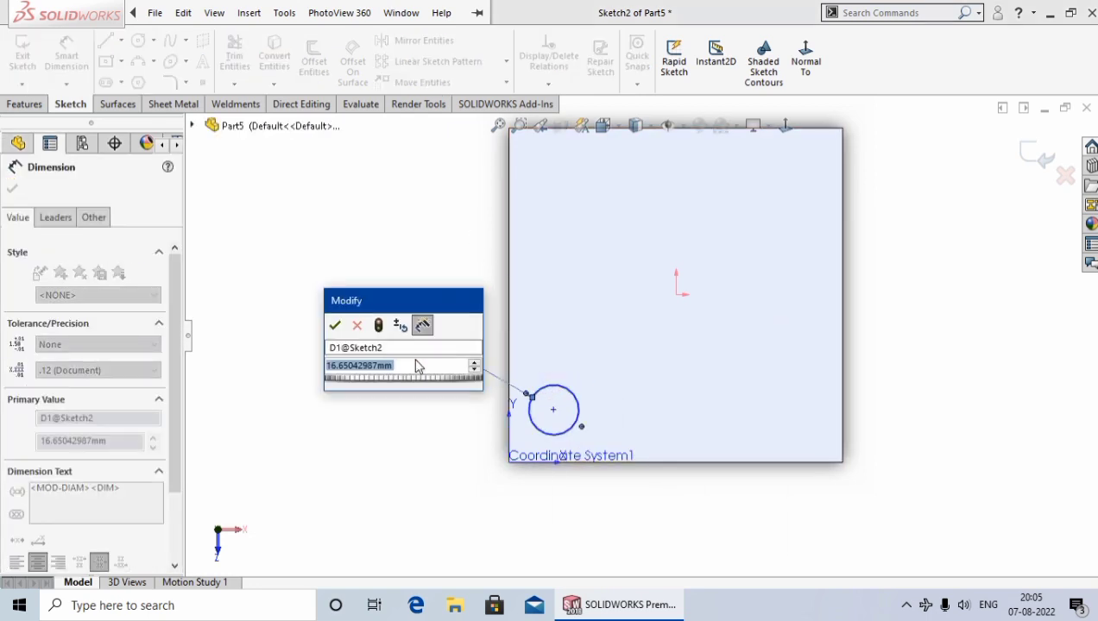
pyautogui.write('6')
pyautogui.press('Return')
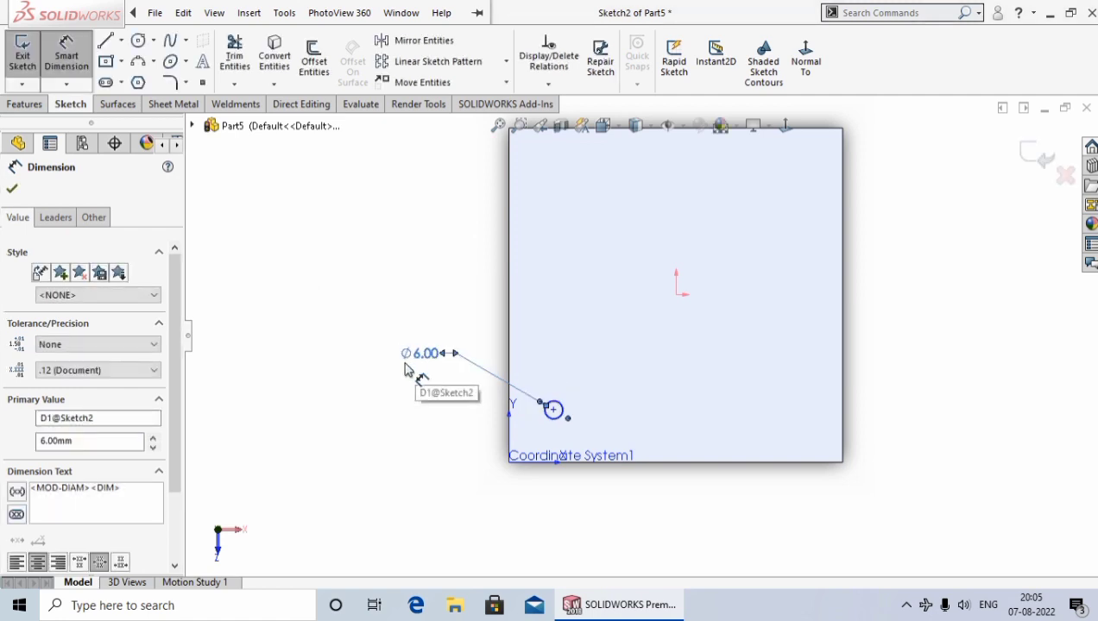
# Step: Locate the circle centre 10 mm from the plate's left and bottom edges
pyautogui.click(504, 323)
pyautogui.click(581, 342)
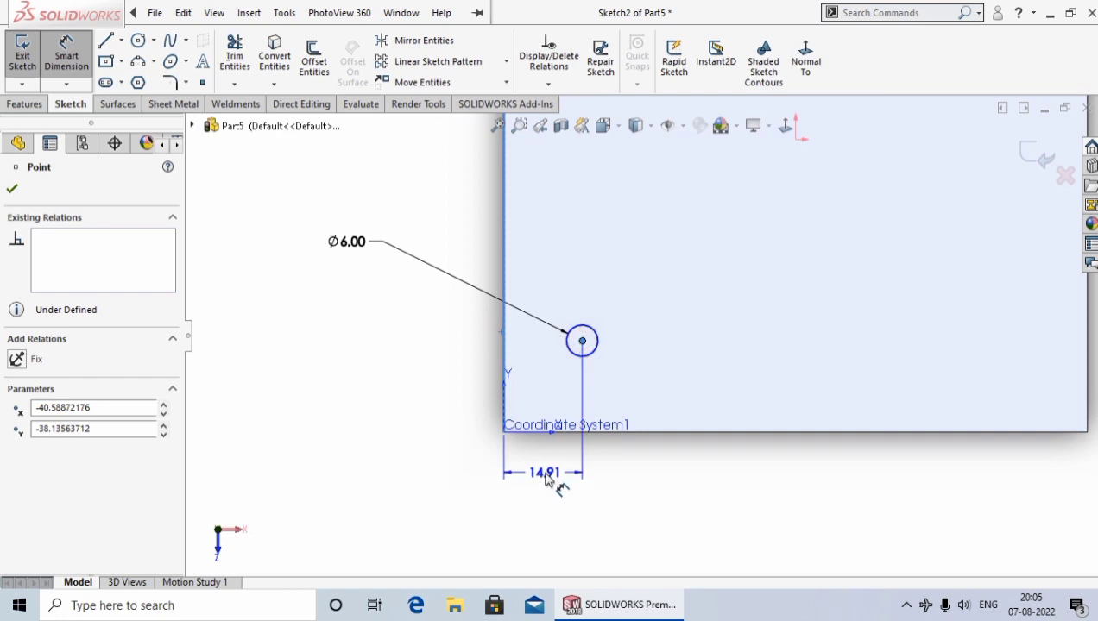
pyautogui.click(568, 522)
pyautogui.write('10')
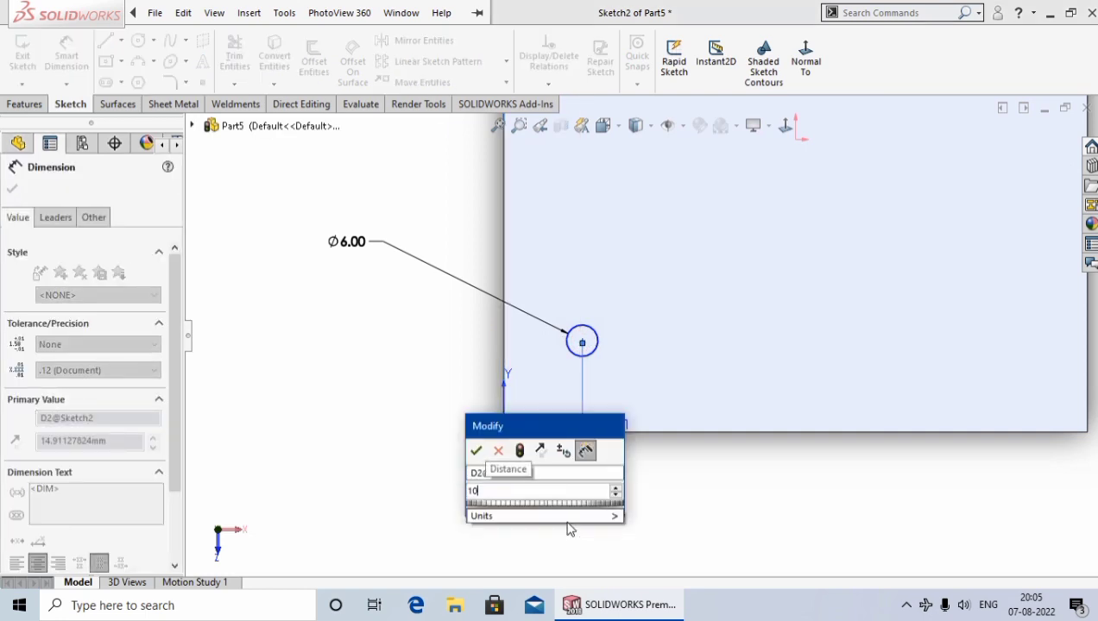
pyautogui.press('Return')
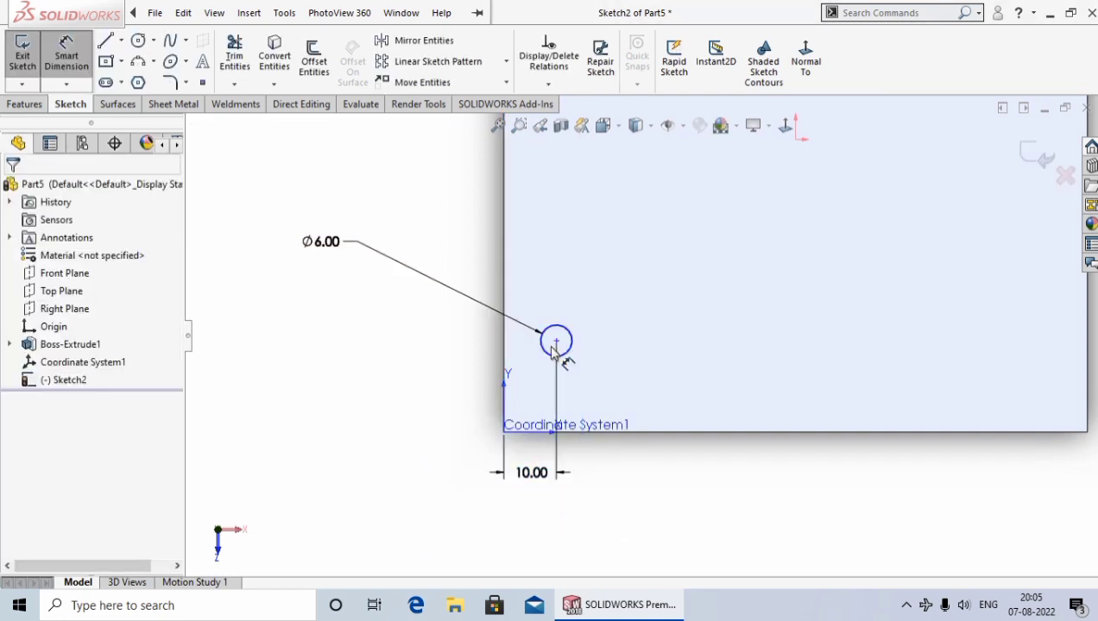
pyautogui.click(556, 342)
pyautogui.click(663, 430)
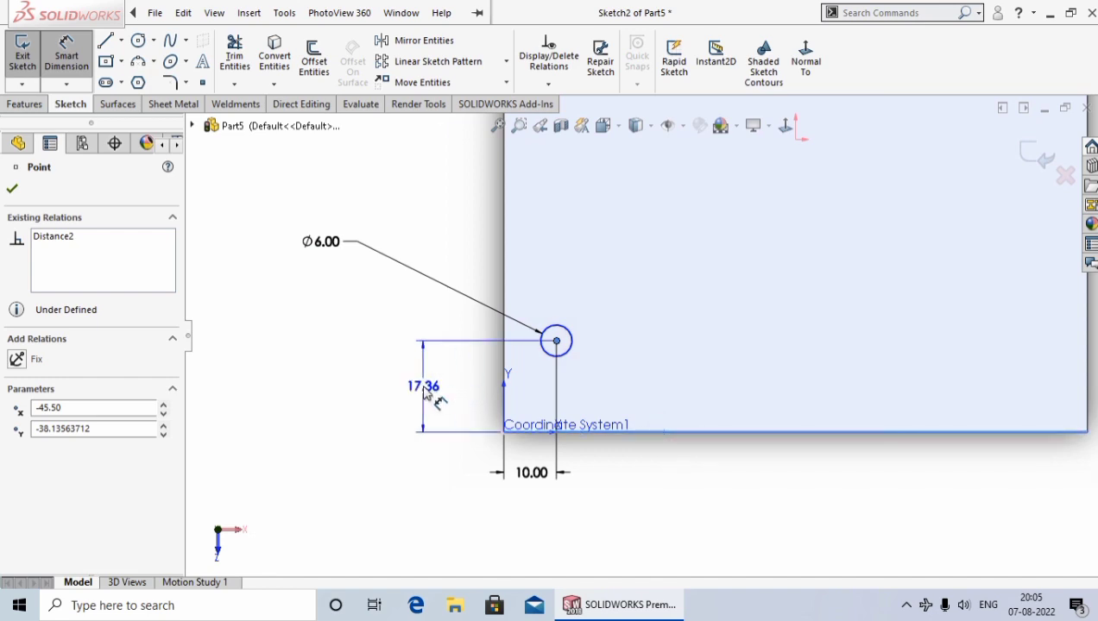
pyautogui.click(436, 399)
pyautogui.write('10')
pyautogui.press('Return')
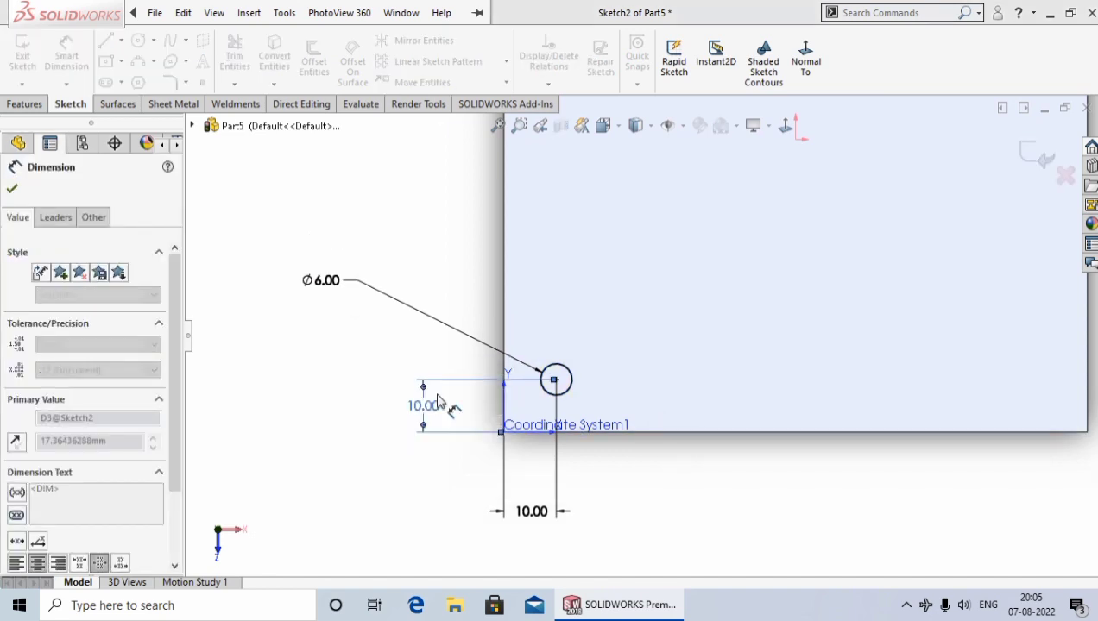
pyautogui.click(340, 436)
pyautogui.press('z')
pyautogui.press('Escape')
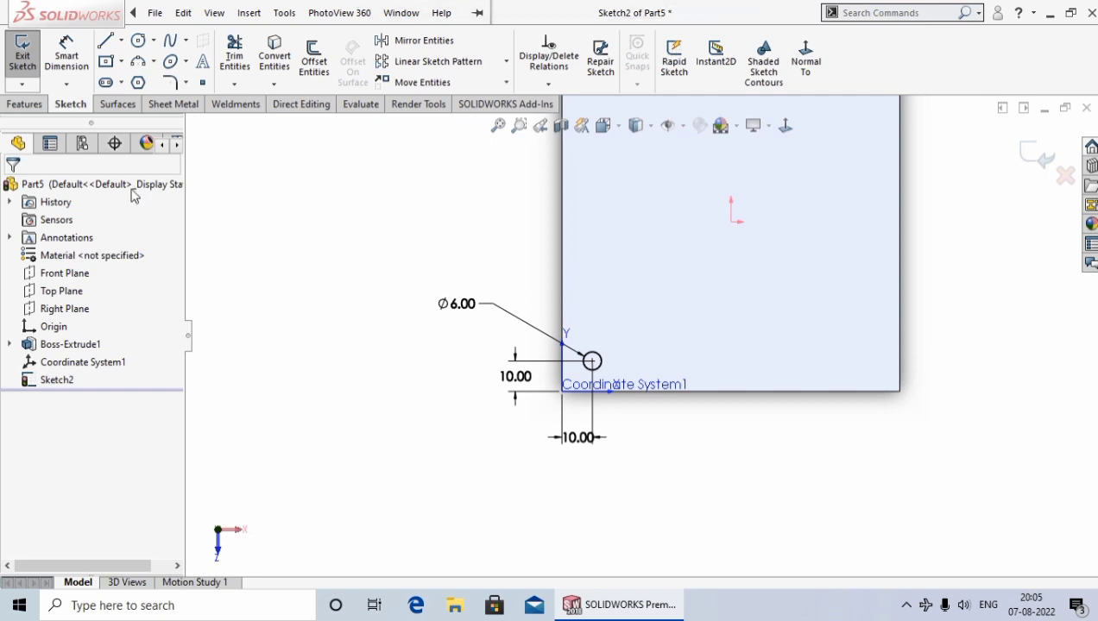
# Step: Extrude-cut the 6 mm circle with end condition Through All
pyautogui.click(28, 107)
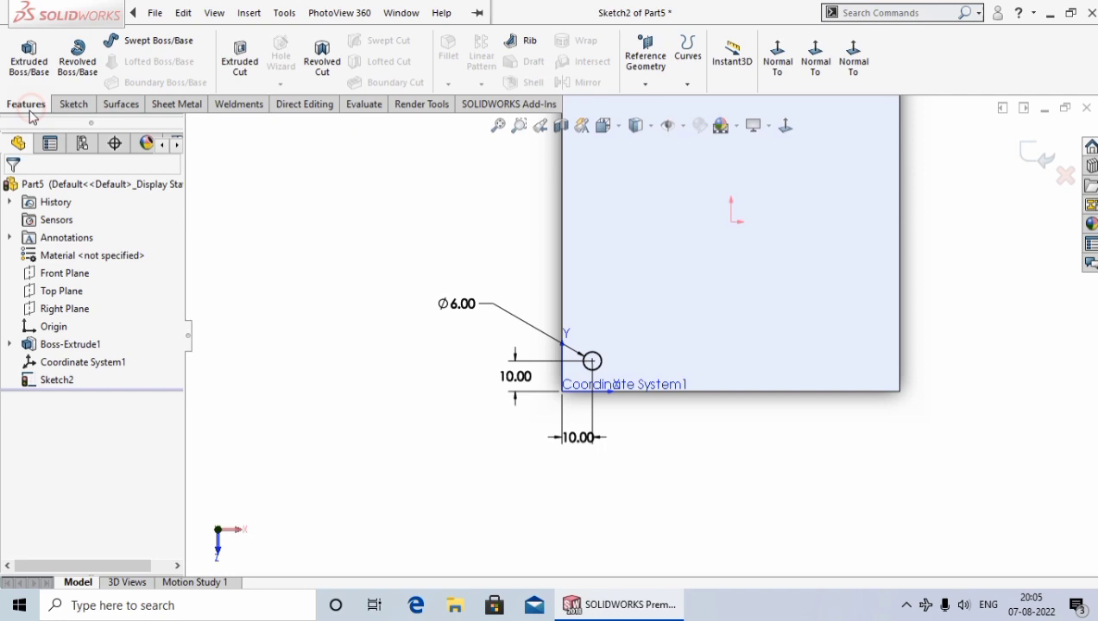
pyautogui.click(242, 60)
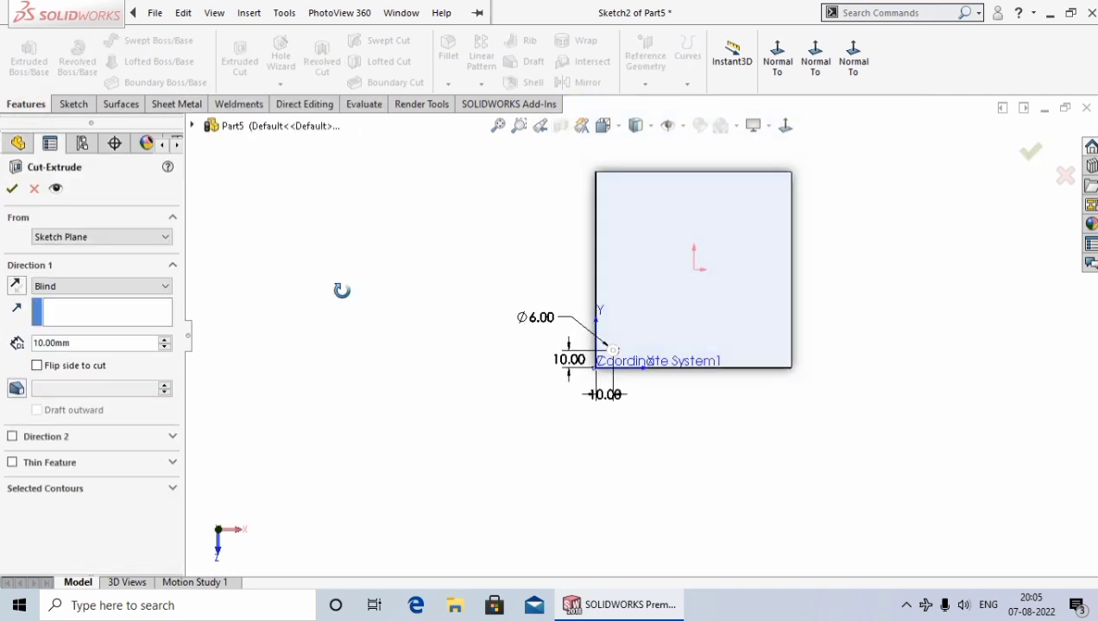
pyautogui.click(95, 289)
pyautogui.click(76, 309)
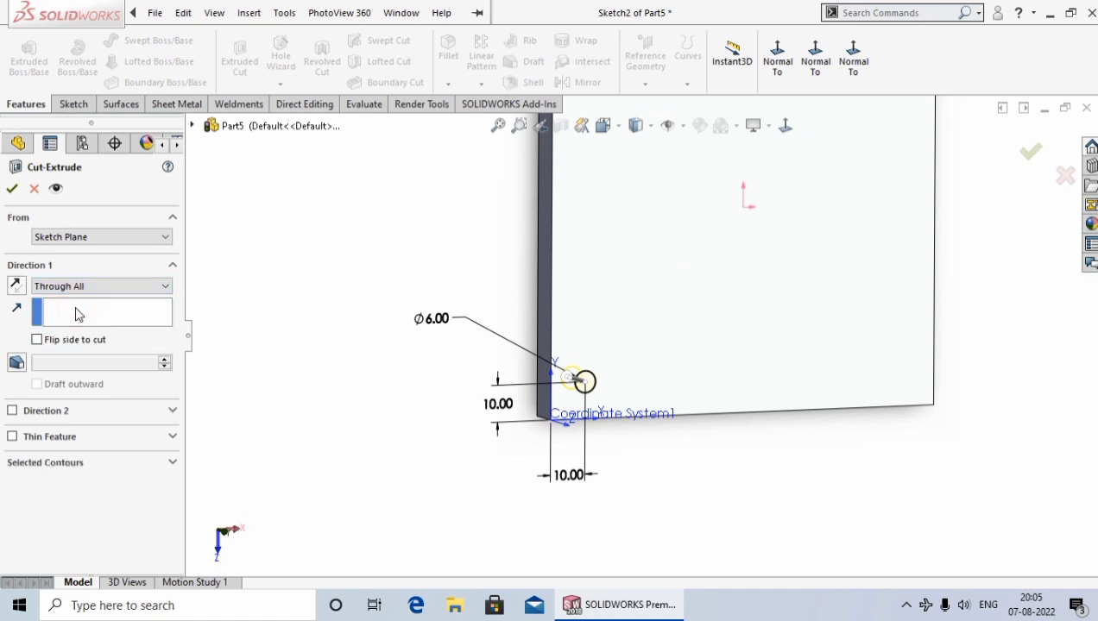
pyautogui.click(12, 189)
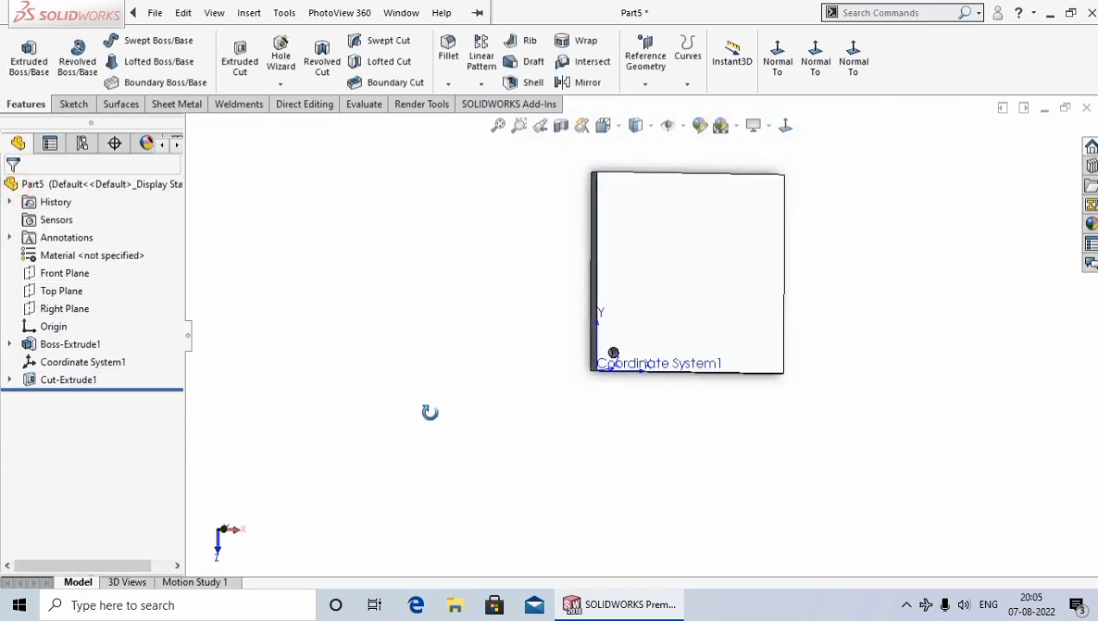
# Step: Choose Table Driven Pattern from the Linear Pattern dropdown
pyautogui.scroll(-3, 507, 350)
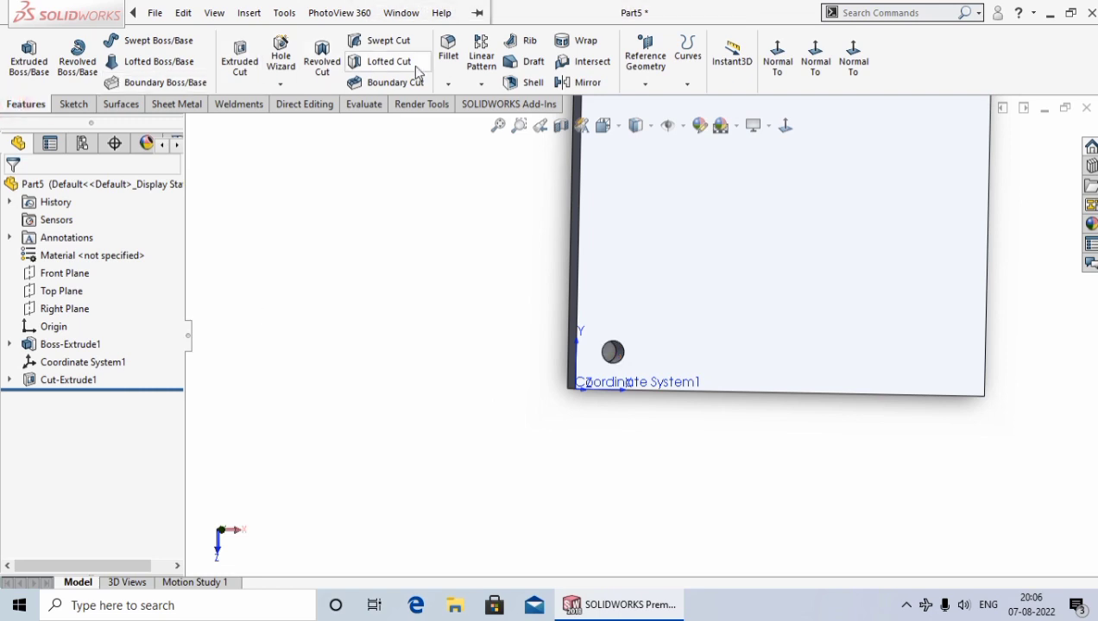
pyautogui.click(482, 84)
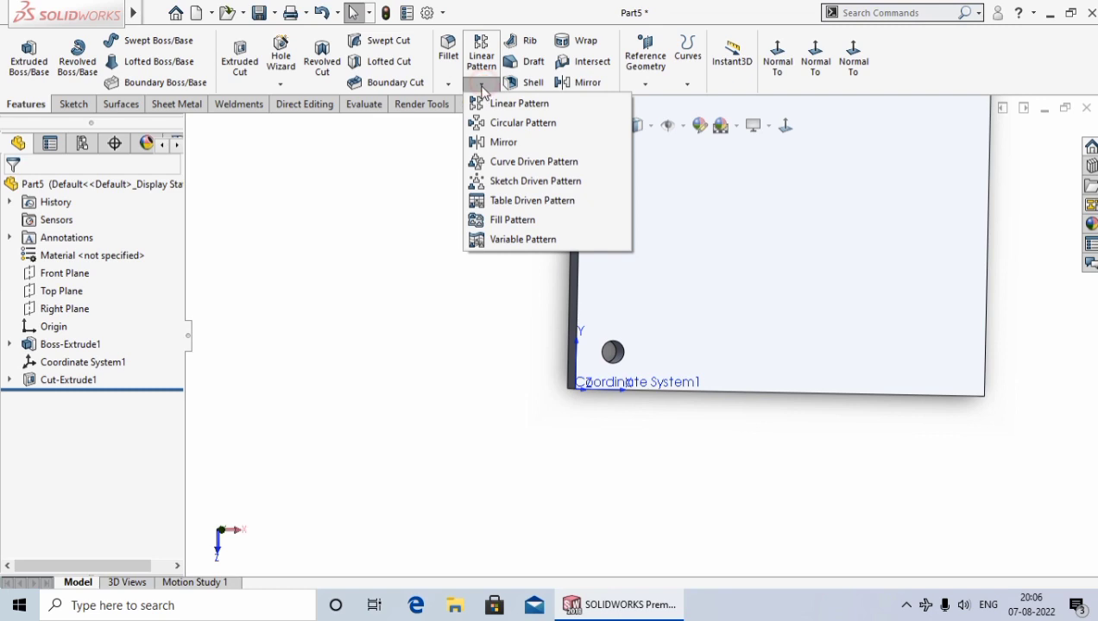
pyautogui.click(531, 203)
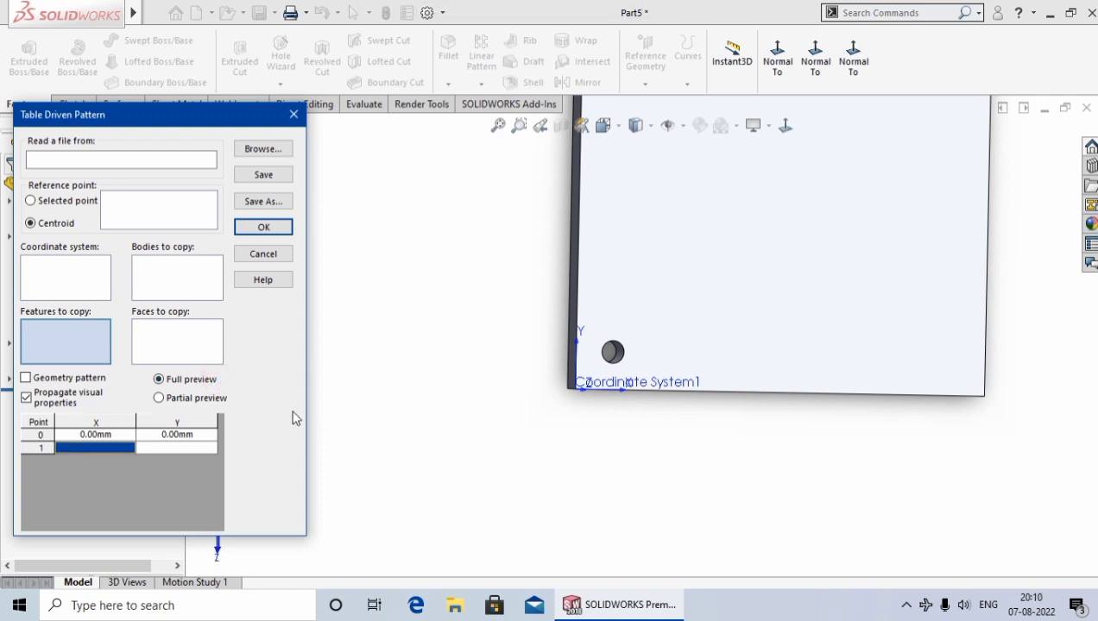
# Step: Set Coordinate System1 as the pattern's reference coordinate system
pyautogui.click(174, 446)
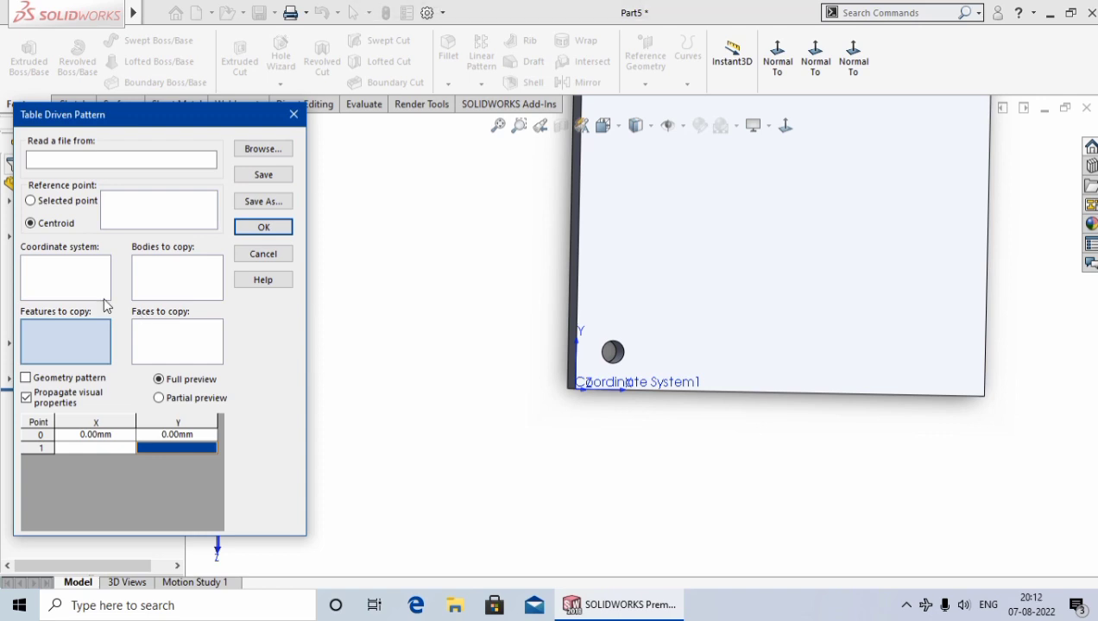
pyautogui.click(113, 447)
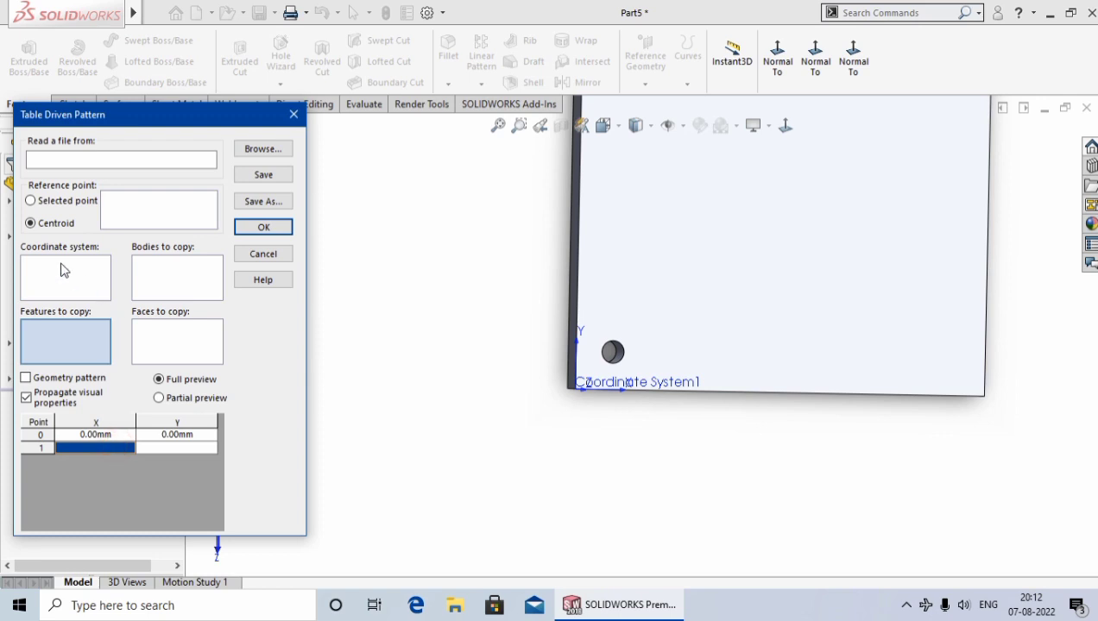
pyautogui.click(83, 289)
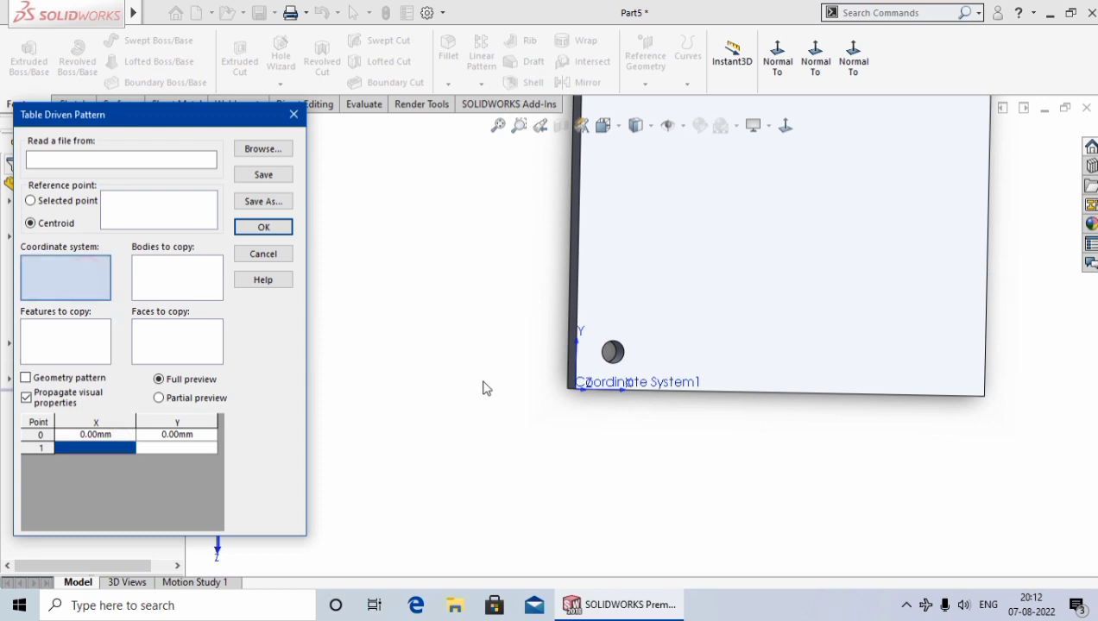
pyautogui.moveTo(483, 387)
pyautogui.mouseDown(button='middle')
pyautogui.moveTo(493, 421)
pyautogui.moveTo(604, 386)
pyautogui.moveTo(583, 385)
pyautogui.moveTo(476, 446)
pyautogui.moveTo(429, 426)
pyautogui.mouseUp(button='middle')
pyautogui.click(582, 384)
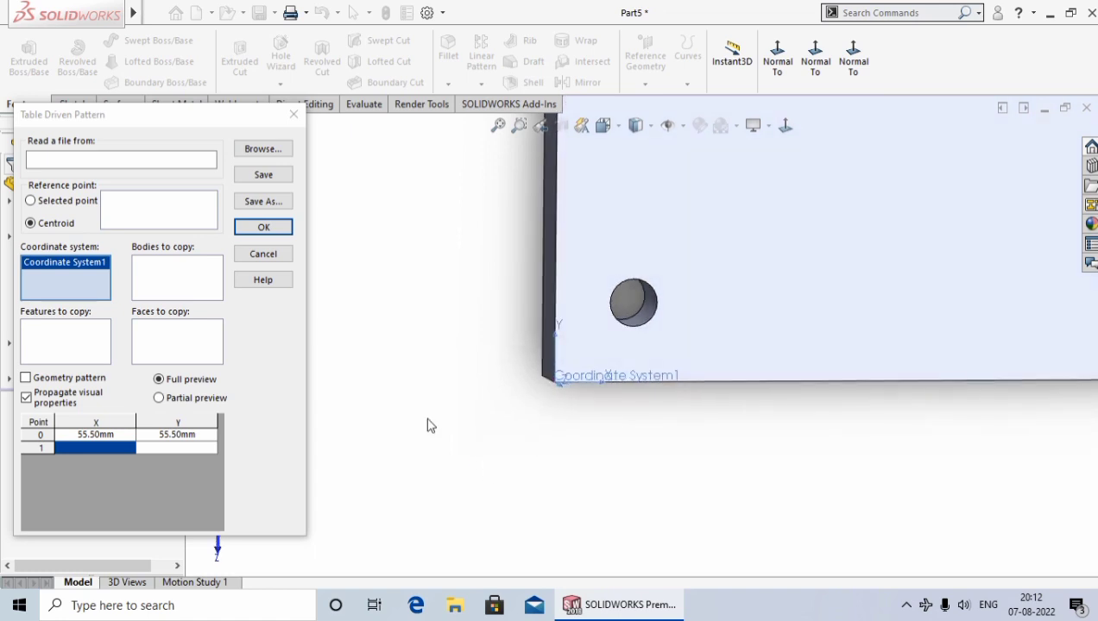
# Step: Select Cut-Extrude1 as the feature to copy and view the plate from the front
pyautogui.click(74, 340)
pyautogui.moveTo(396, 368); pyautogui.dragTo(404, 400, button='middle')
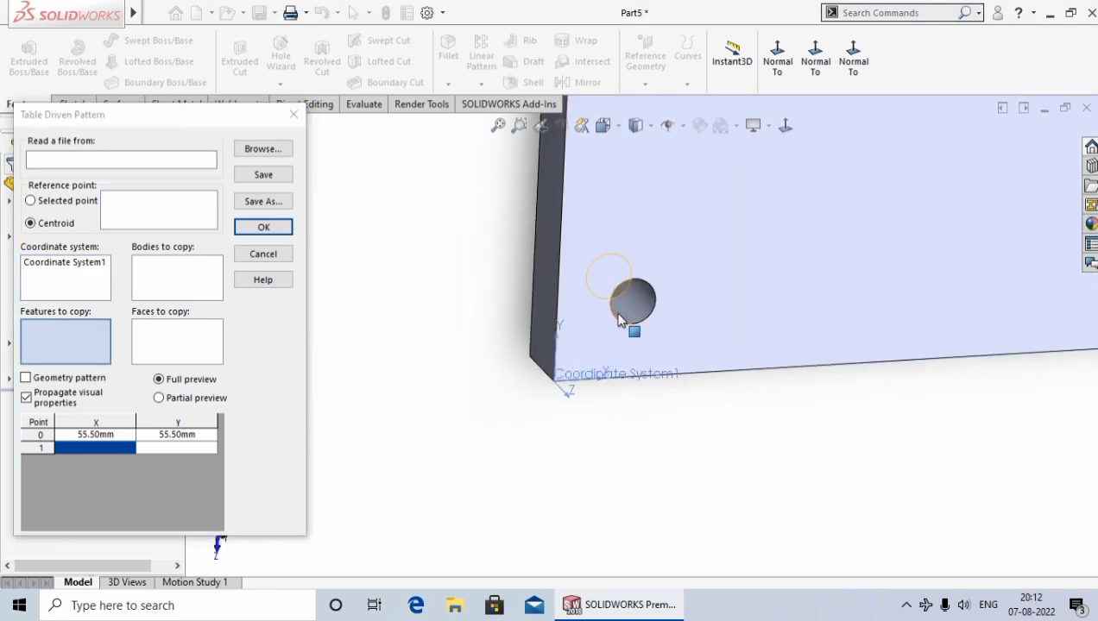
pyautogui.scroll(-2, 623, 304)
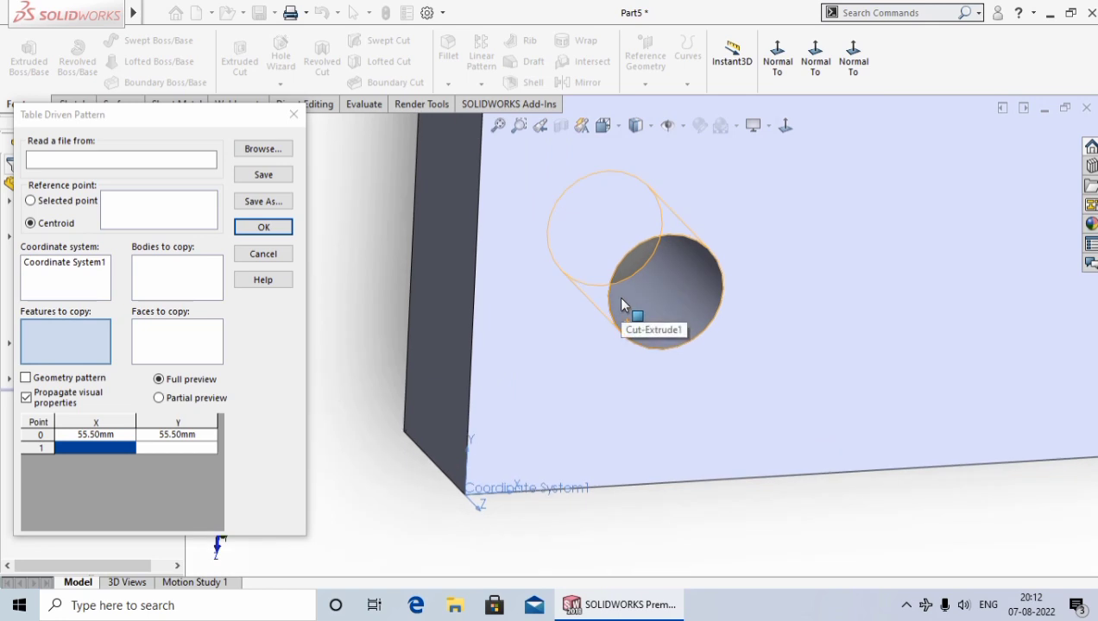
pyautogui.click(686, 303)
pyautogui.scroll(2, 699, 327)
pyautogui.scroll(2, 604, 431)
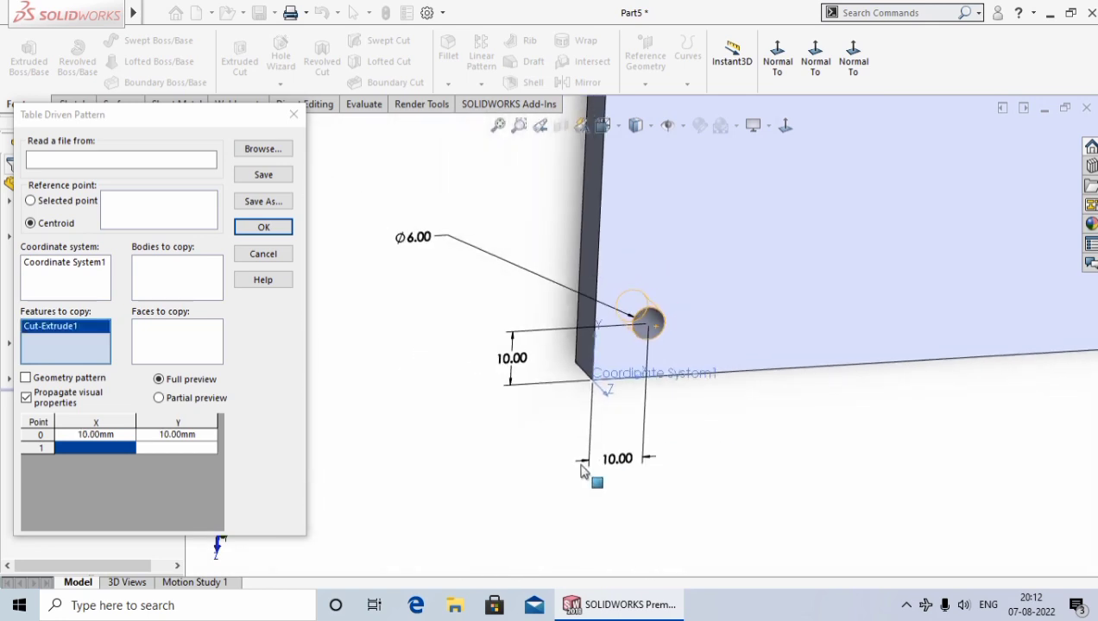
pyautogui.hotkey('ctrl', '1')
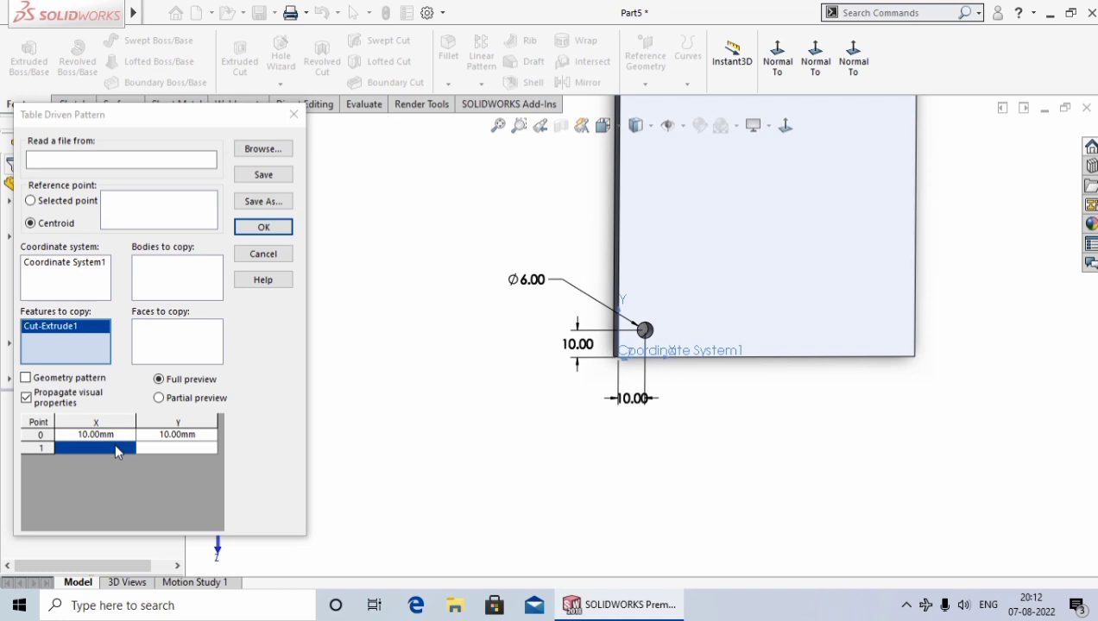
# Step: Enter pattern points 1 and 2 at (20, 10) and (30, 10) mm
pyautogui.click(115, 449)
pyautogui.write('20')
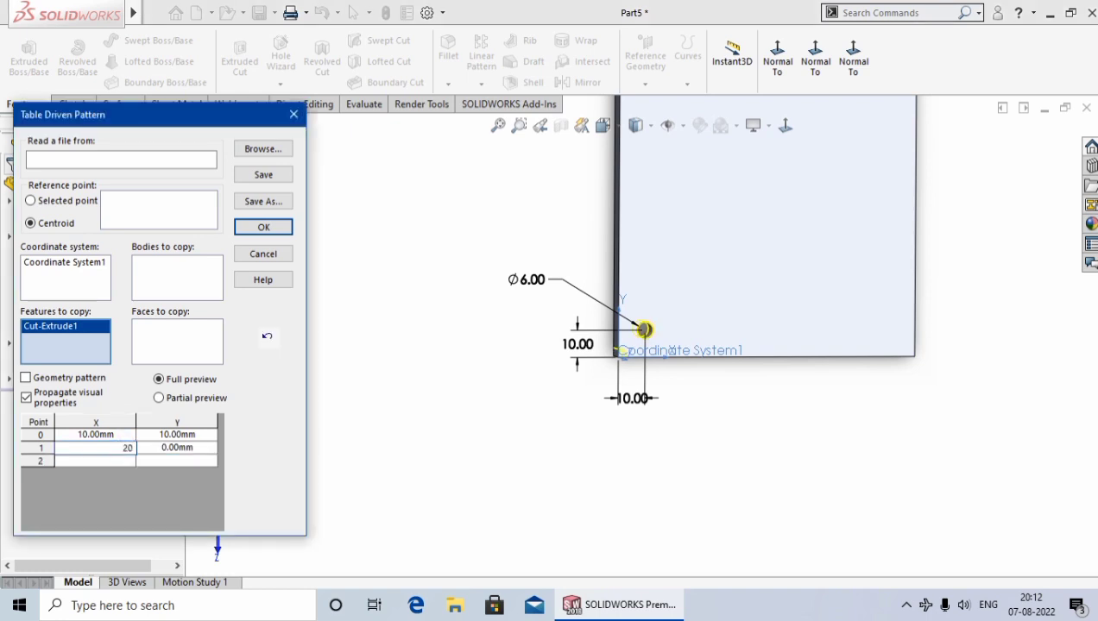
pyautogui.press('Return')
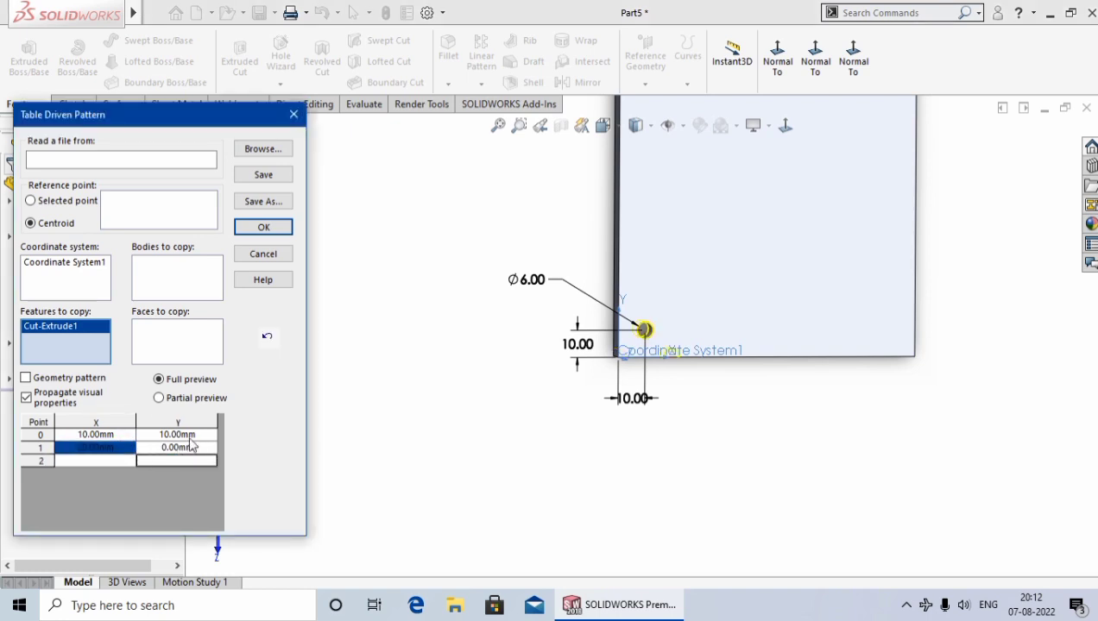
pyautogui.click(189, 449)
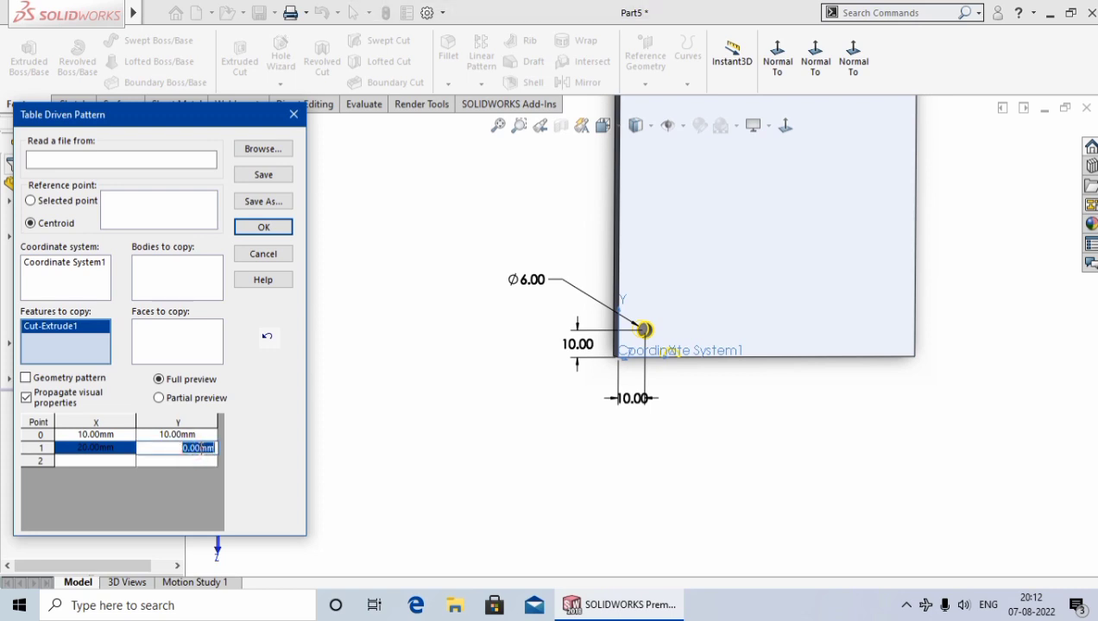
pyautogui.write('10')
pyautogui.press('Return')
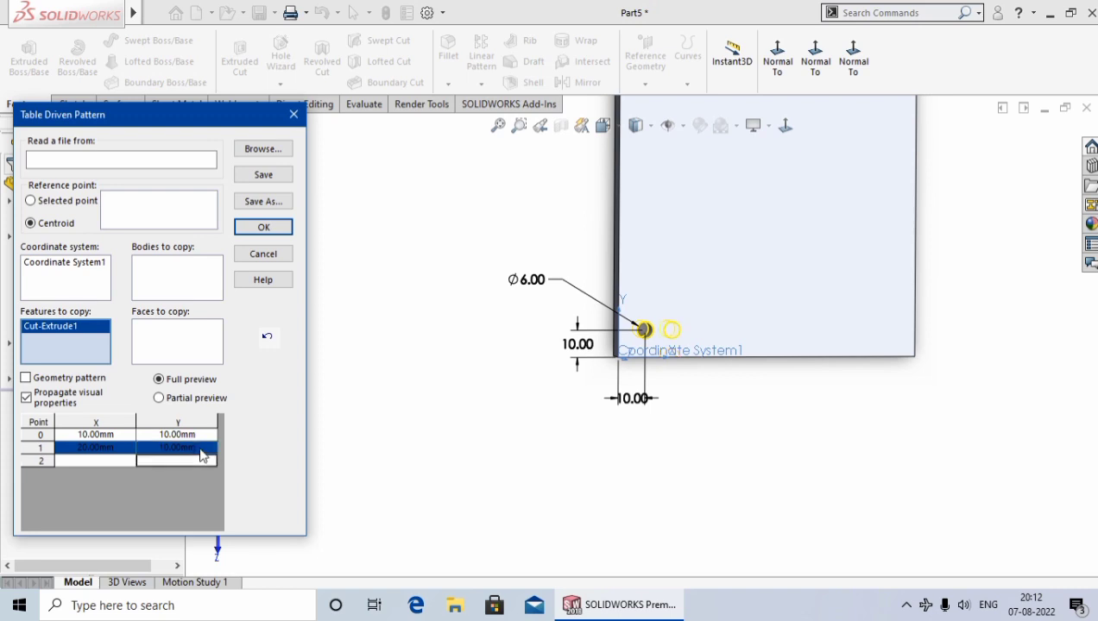
pyautogui.click(102, 459)
pyautogui.write('30')
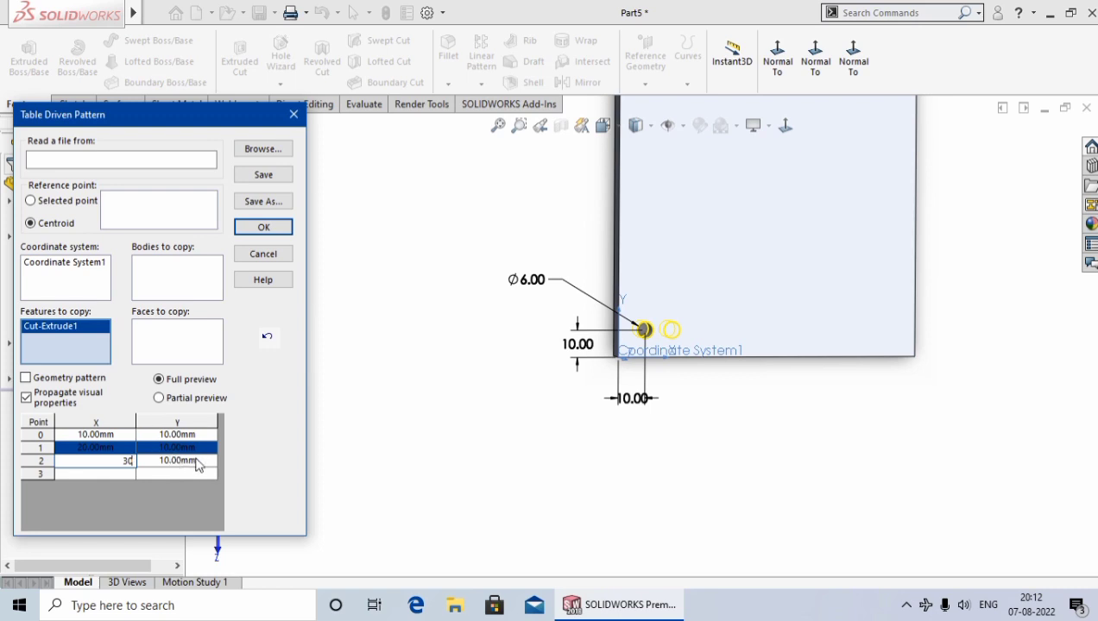
pyautogui.click(200, 460)
pyautogui.write('10')
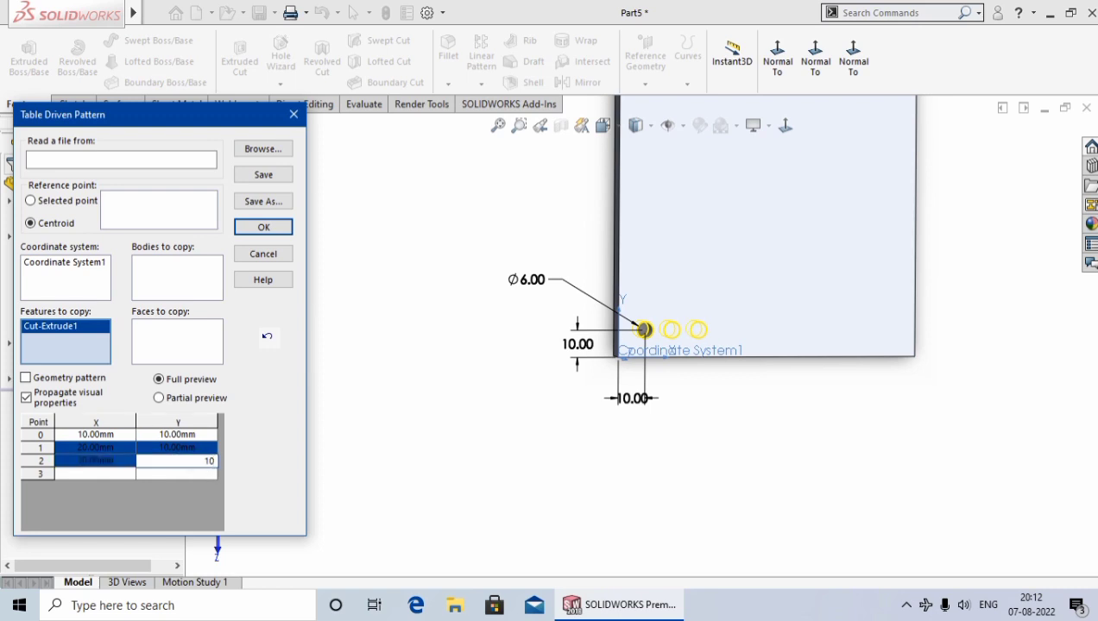
pyautogui.press('Return')
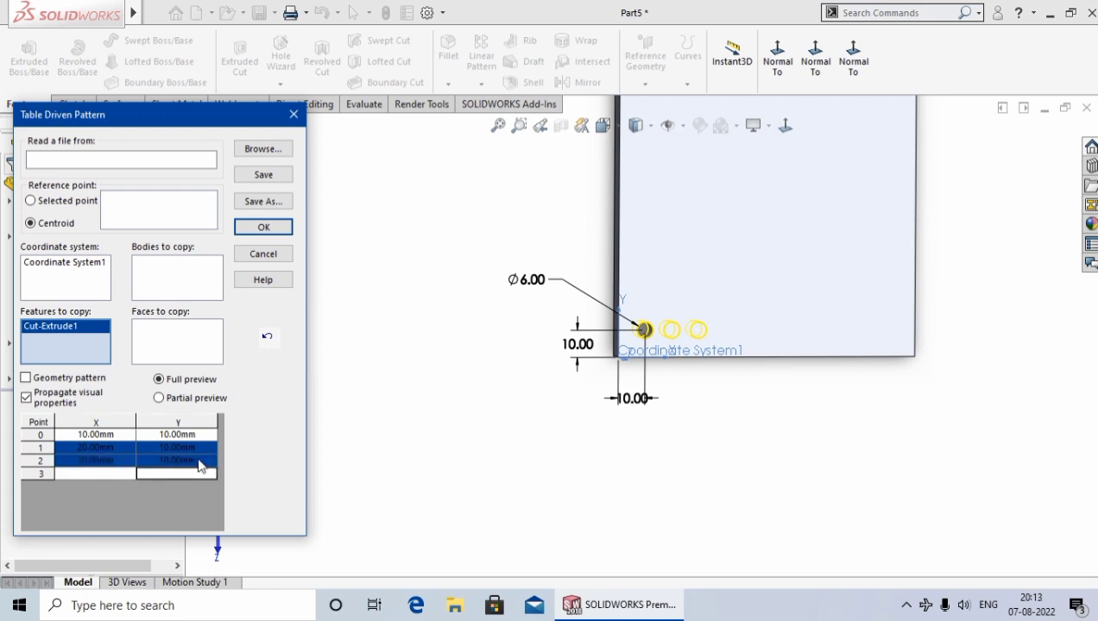
# Step: Enter pattern points 3 and 4 at (10, 20) and (20, 20) mm
pyautogui.click(99, 473)
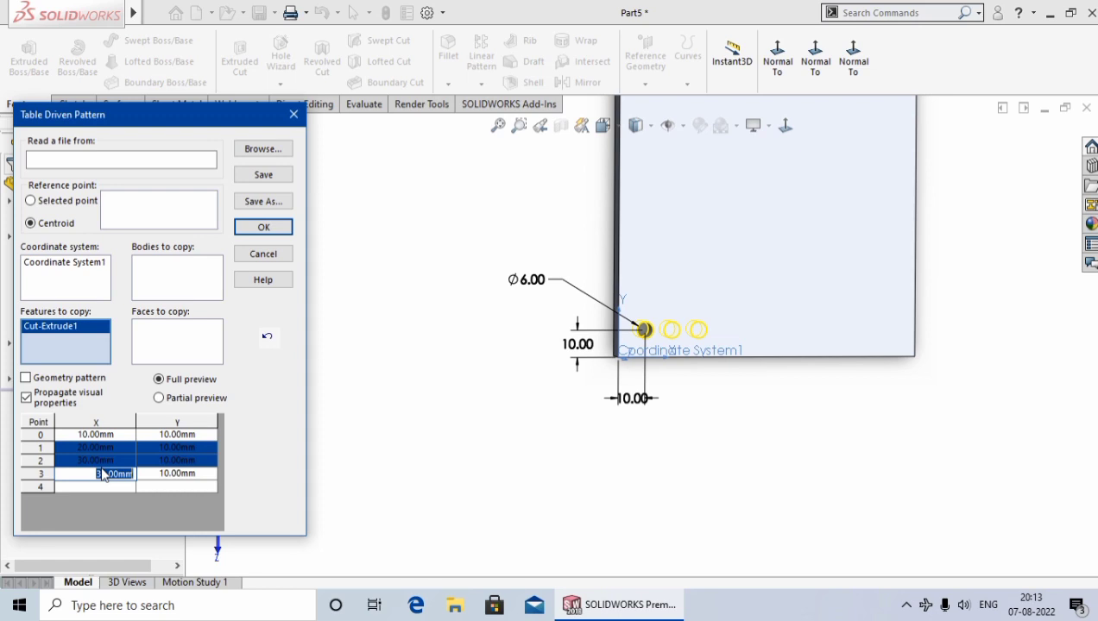
pyautogui.write('1')
pyautogui.write('0')
pyautogui.click(201, 475)
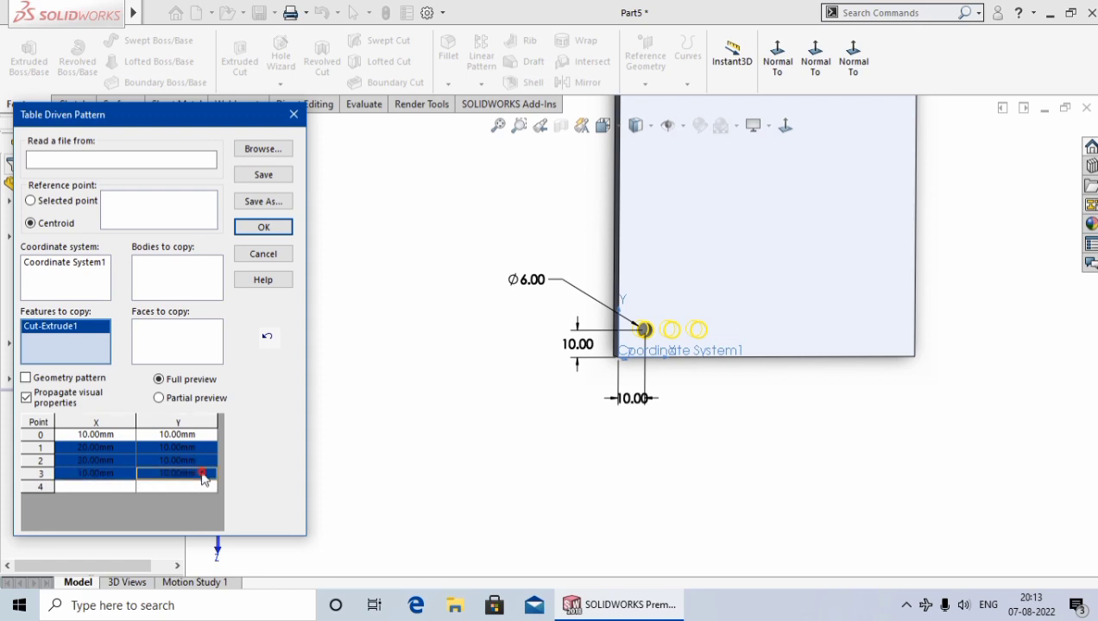
pyautogui.click(202, 474)
pyautogui.write('20')
pyautogui.press('Return')
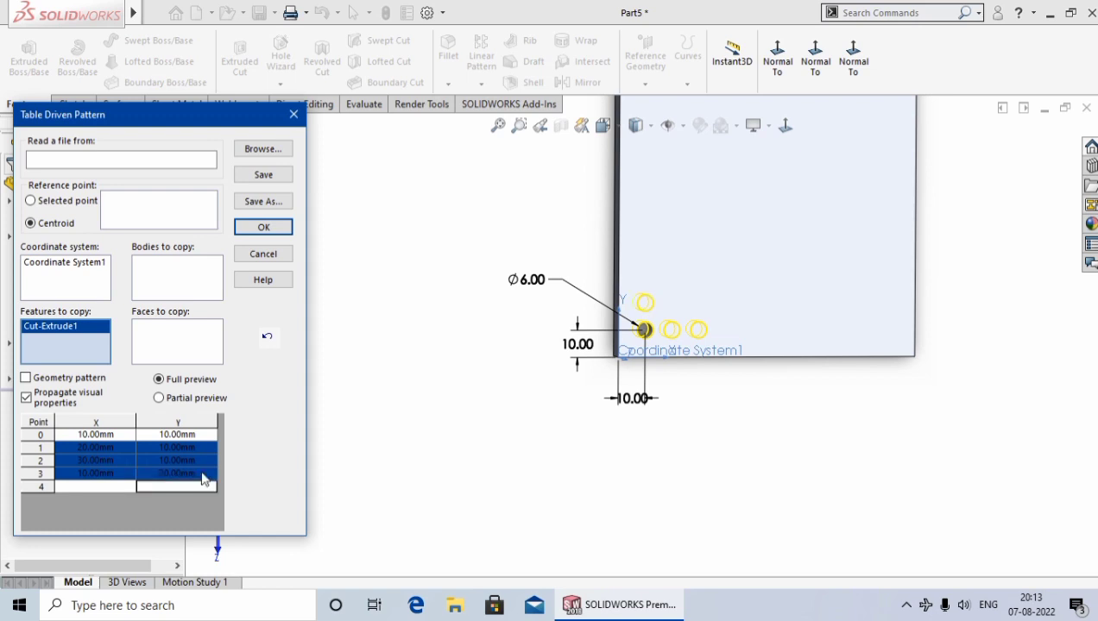
pyautogui.click(89, 486)
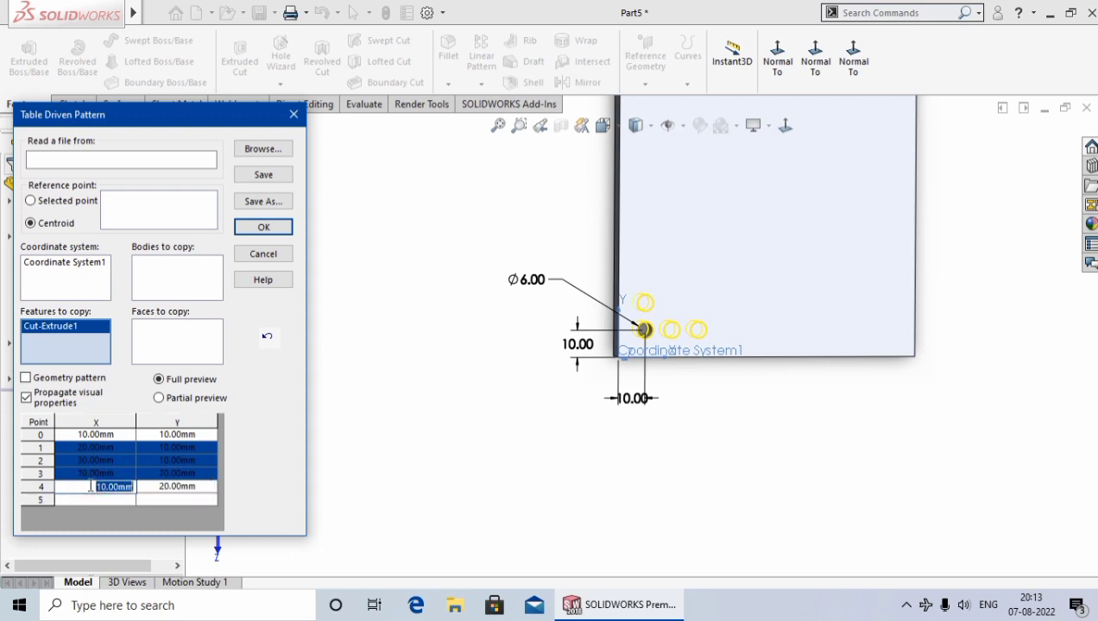
pyautogui.write('20')
pyautogui.press('Return')
pyautogui.doubleClick(198, 486)
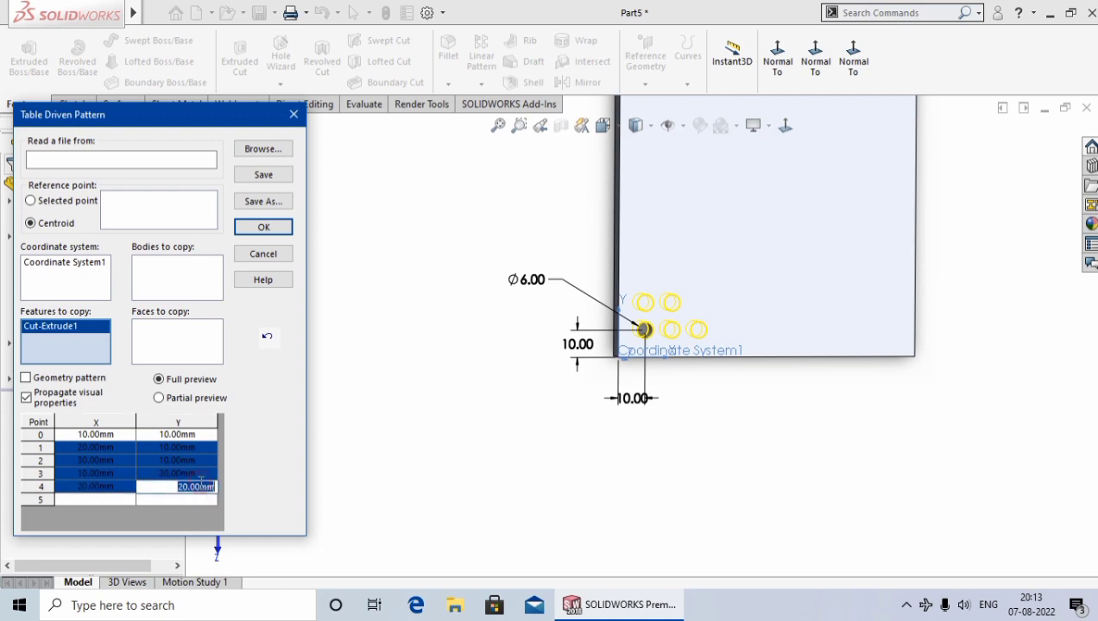
pyautogui.write('30')
pyautogui.press('Return')
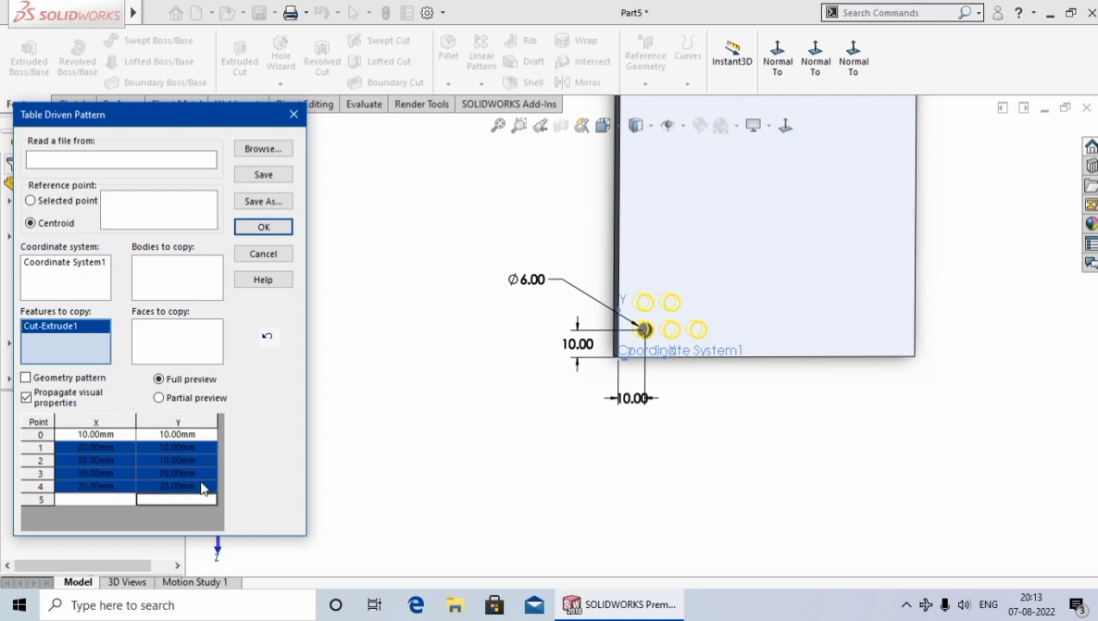
# Step: Enter point 5 at (30, 20) mm and check the six-hole preview
pyautogui.doubleClick(105, 498)
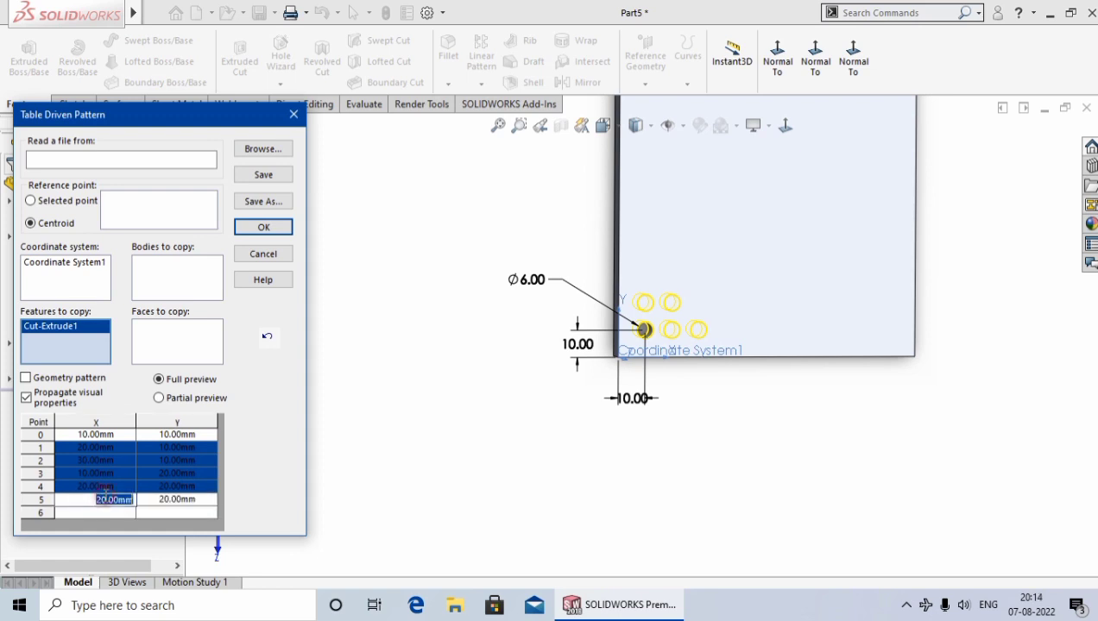
pyautogui.write('30')
pyautogui.press('Return')
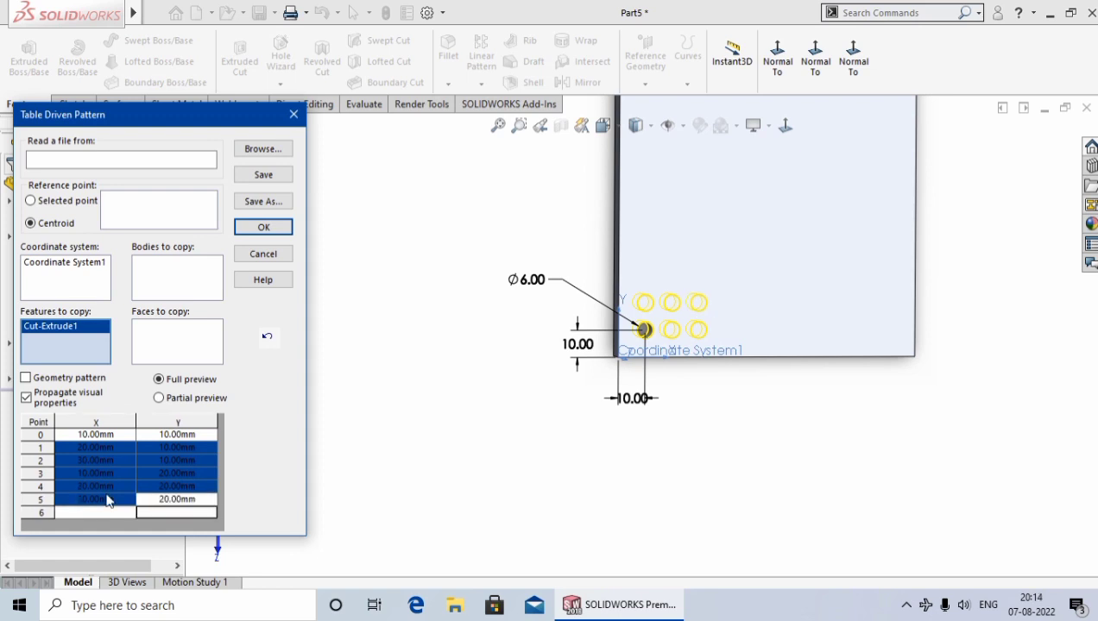
pyautogui.doubleClick(202, 502)
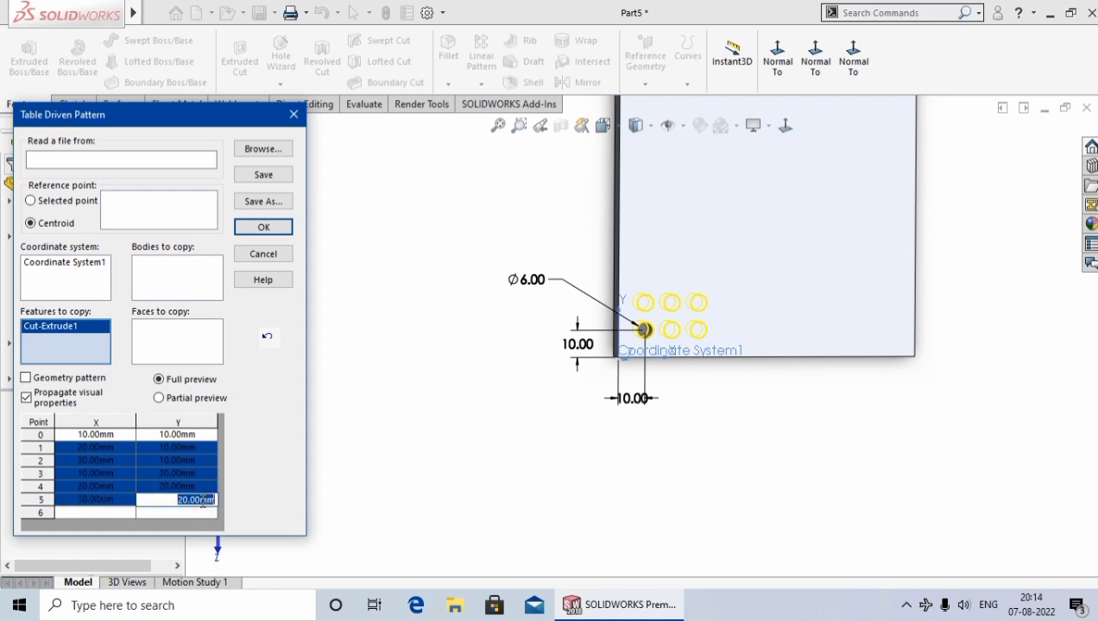
pyautogui.write('30')
pyautogui.press('Return')
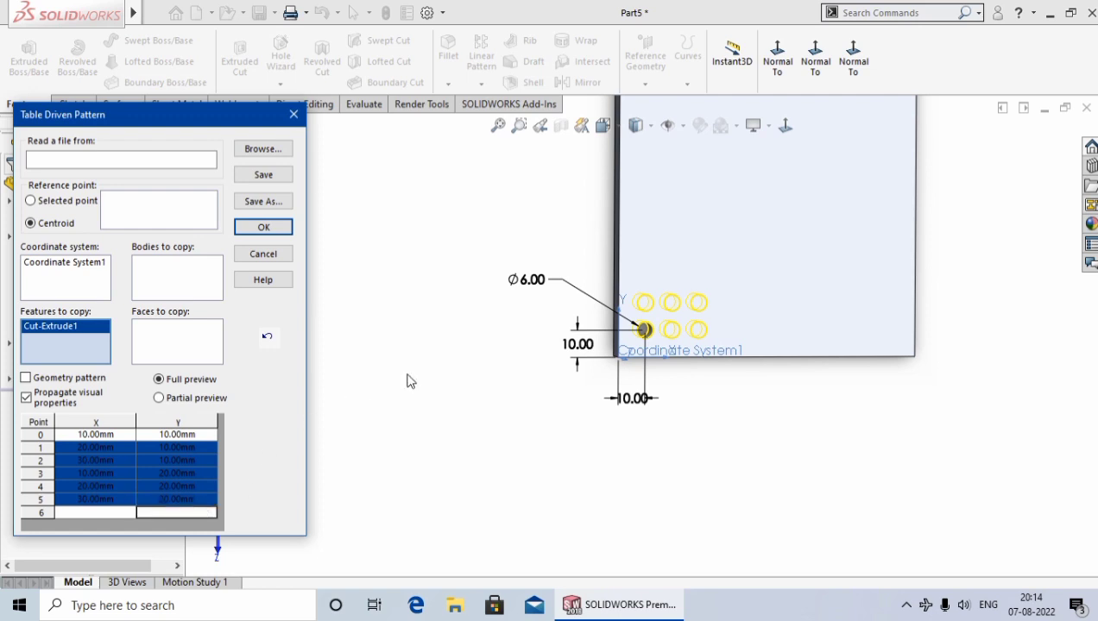
pyautogui.scroll(-3, 660, 328)
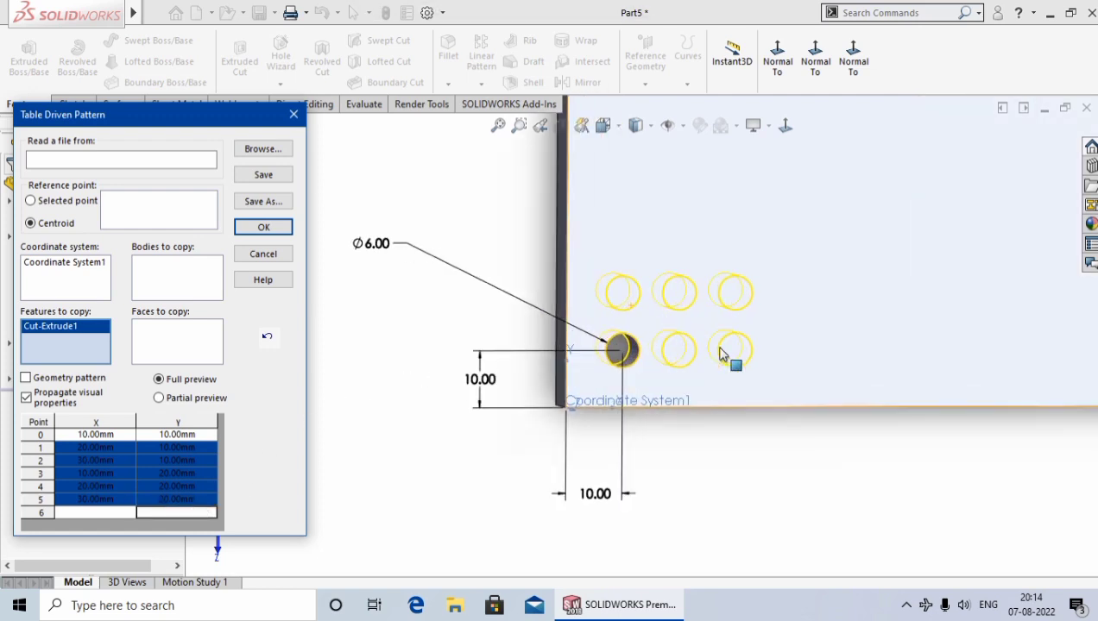
pyautogui.scroll(3, 783, 431)
pyautogui.scroll(1, 787, 445)
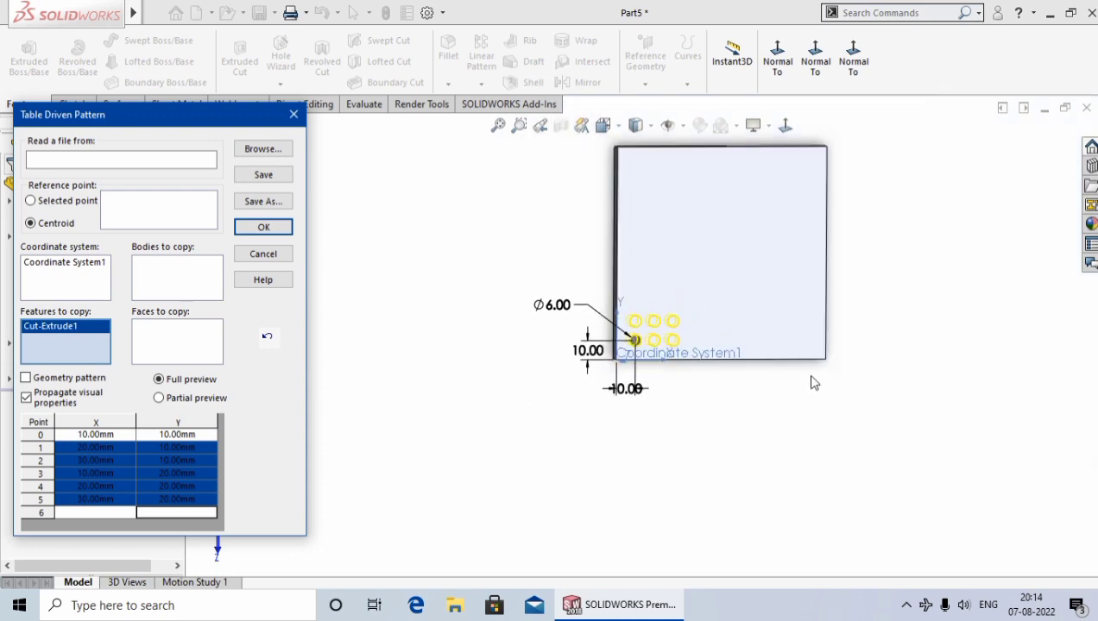
pyautogui.scroll(-2, 677, 336)
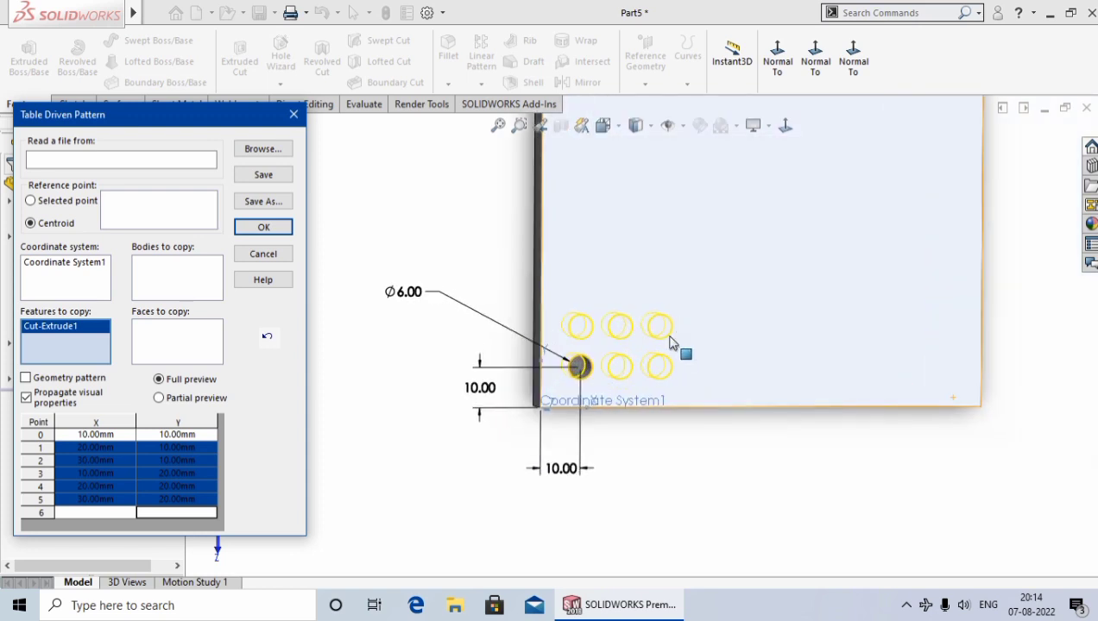
# Step: Confirm TPattern1 and orbit the plate to inspect the six holes
pyautogui.click(263, 227)
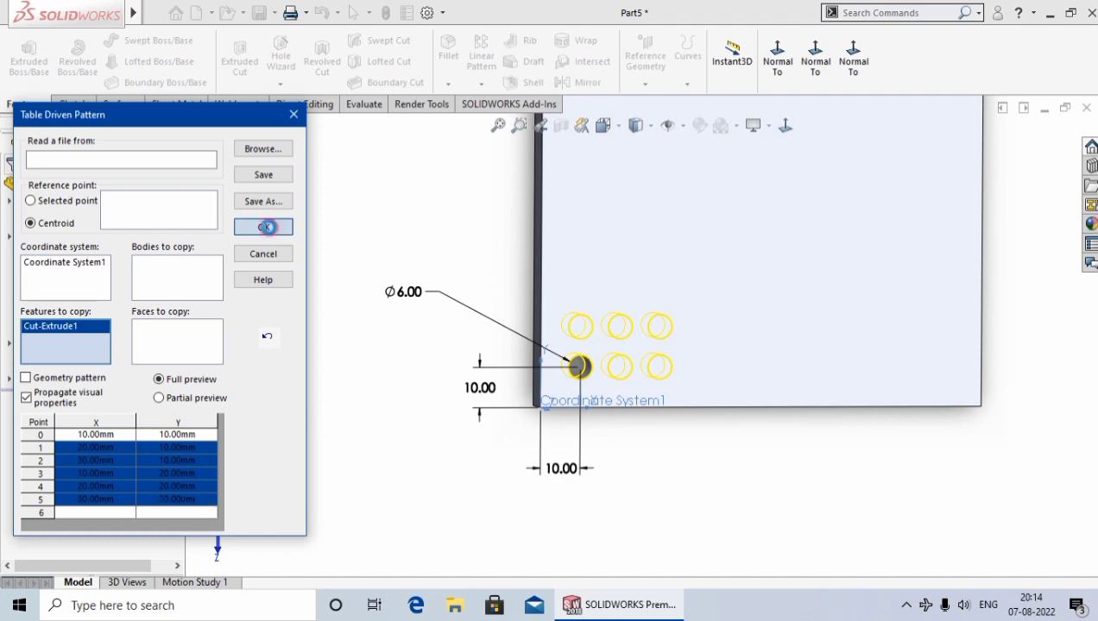
pyautogui.moveTo(435, 397); pyautogui.dragTo(466, 426, button='middle')
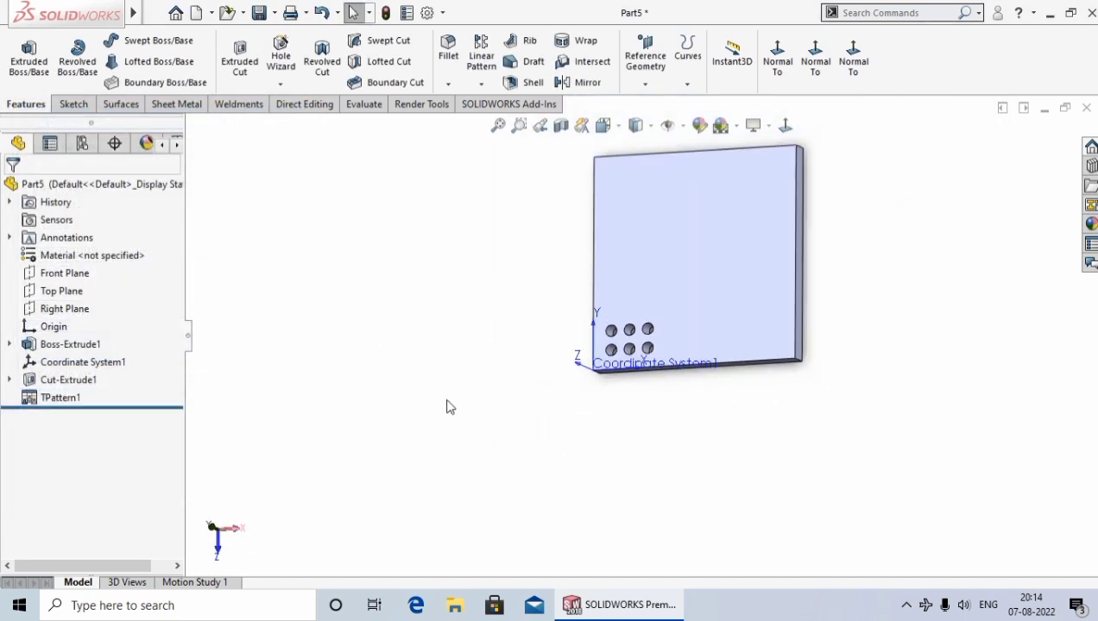
pyautogui.moveTo(856, 248); pyautogui.dragTo(870, 263, button='middle')
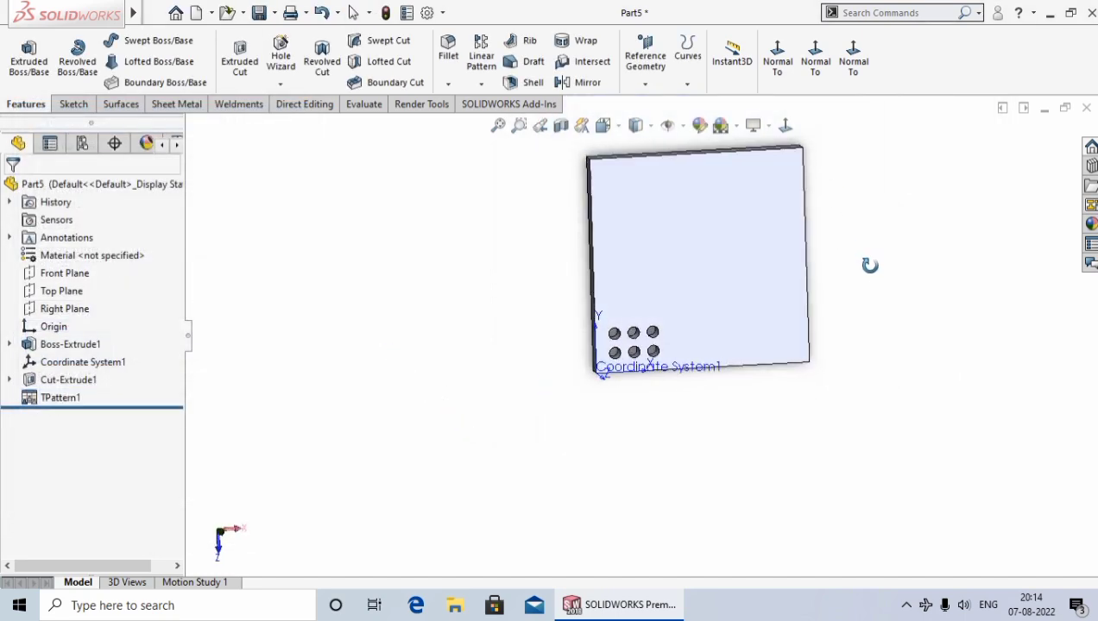
pyautogui.moveTo(706, 325)
pyautogui.mouseDown(button='middle')
pyautogui.moveTo(906, 385)
pyautogui.moveTo(888, 384)
pyautogui.mouseUp(button='middle')
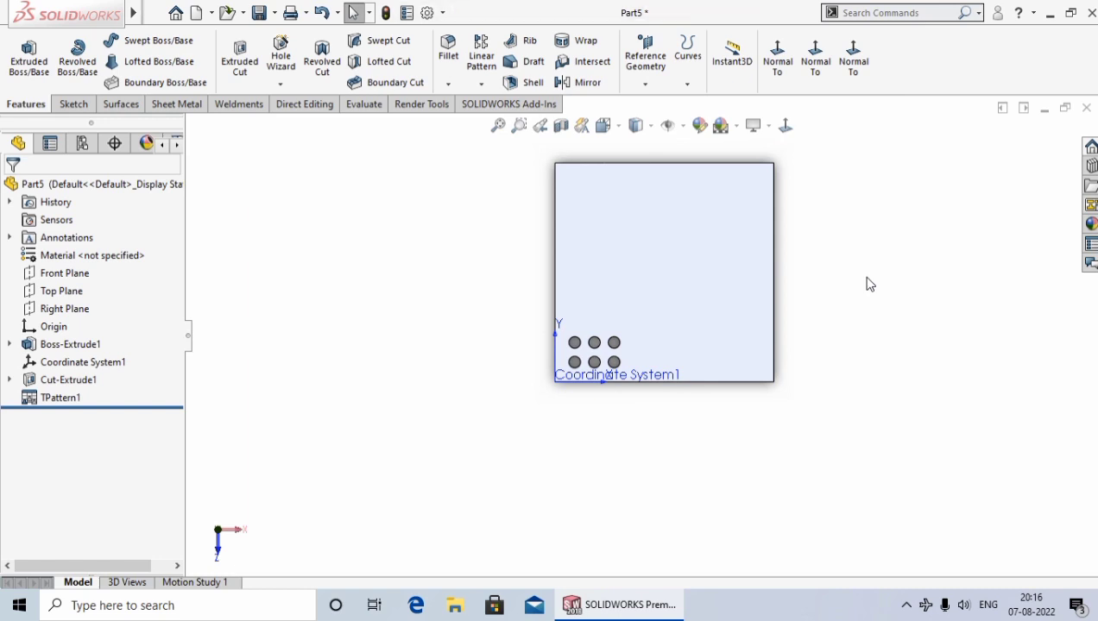
# Step: Create a New Text Document on the desktop and open it in Notepad
pyautogui.click(1049, 14)
pyautogui.rightClick(616, 146)
pyautogui.moveTo(654, 293)
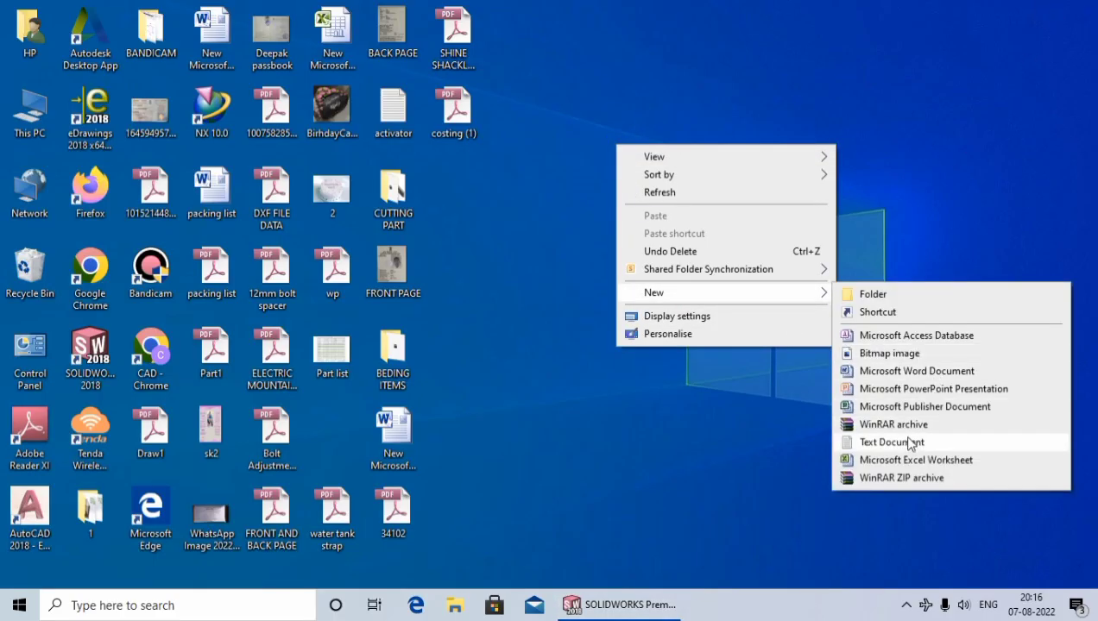
pyautogui.click(892, 442)
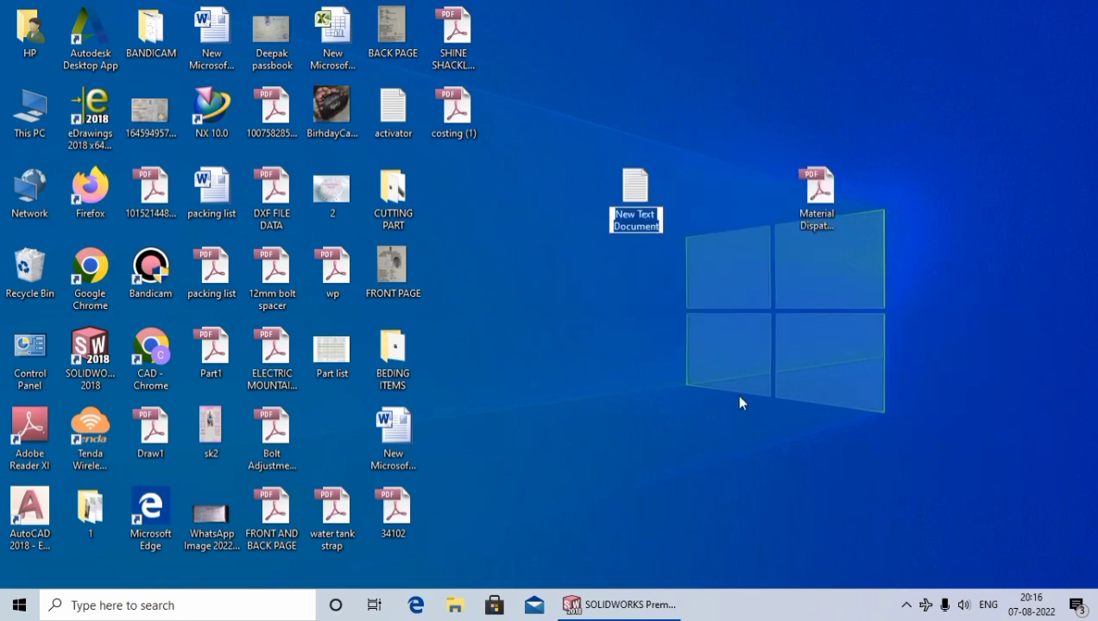
pyautogui.click(703, 275)
pyautogui.doubleClick(640, 195)
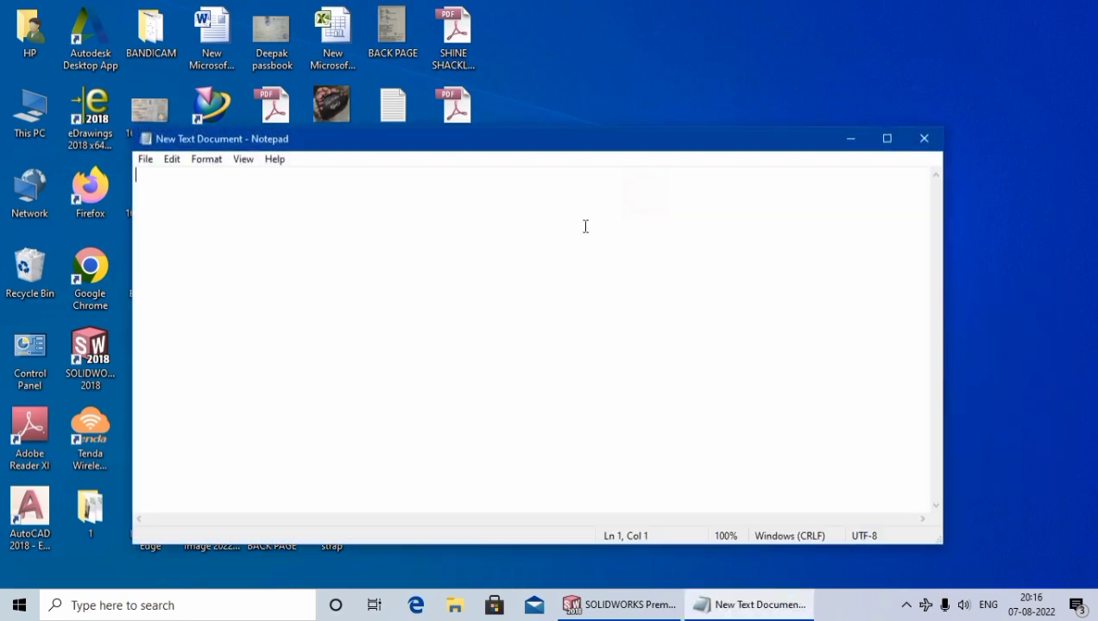
# Step: Type the pairs 60,50, 75,60, 80,80 and 65,90 on separate lines, save, and close
pyautogui.click(290, 229)
pyautogui.write('60')
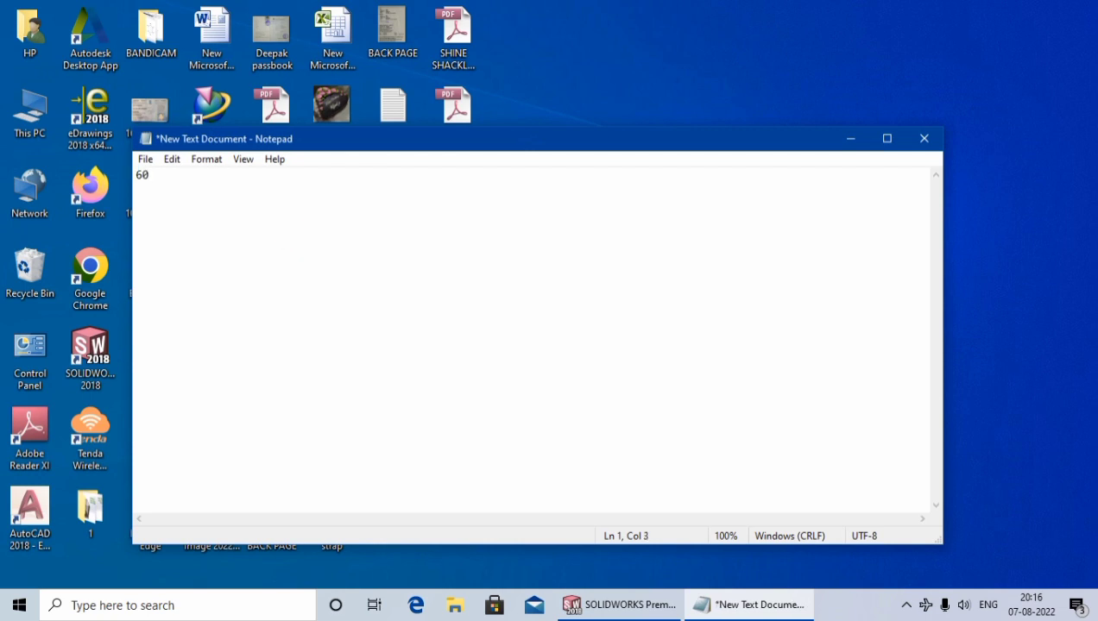
pyautogui.write(',')
pyautogui.write('50 ')
pyautogui.write('75')
pyautogui.write(',')
pyautogui.write('60 ')
pyautogui.write('80')
pyautogui.write(',')
pyautogui.write('8')
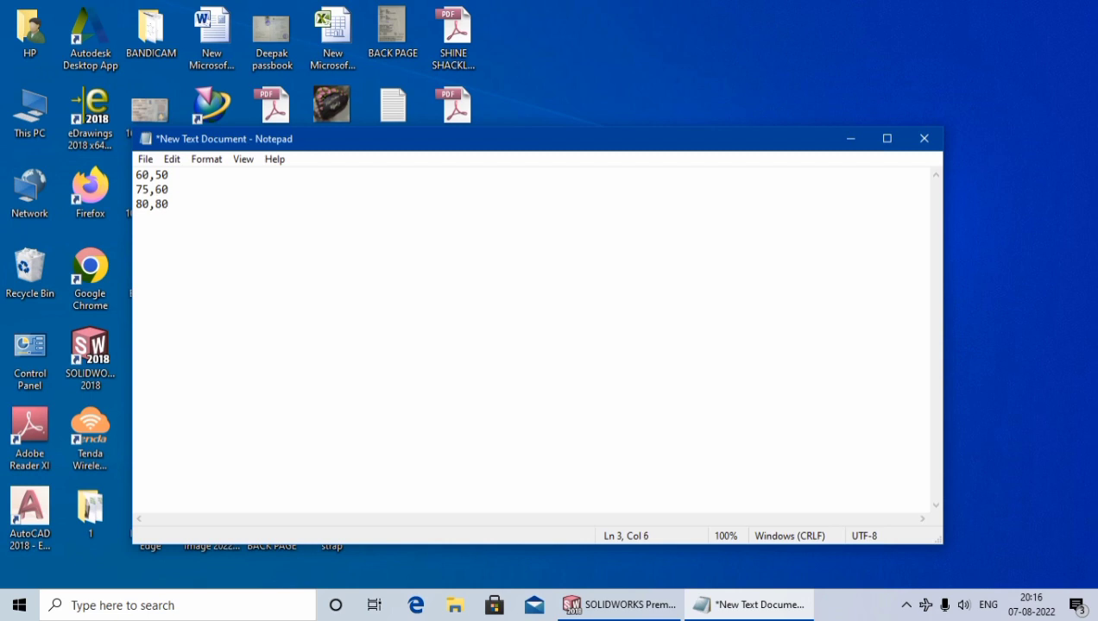
pyautogui.press('Return')
pyautogui.write('65')
pyautogui.write(',')
pyautogui.write('90')
pyautogui.hotkey('ctrl', 's')
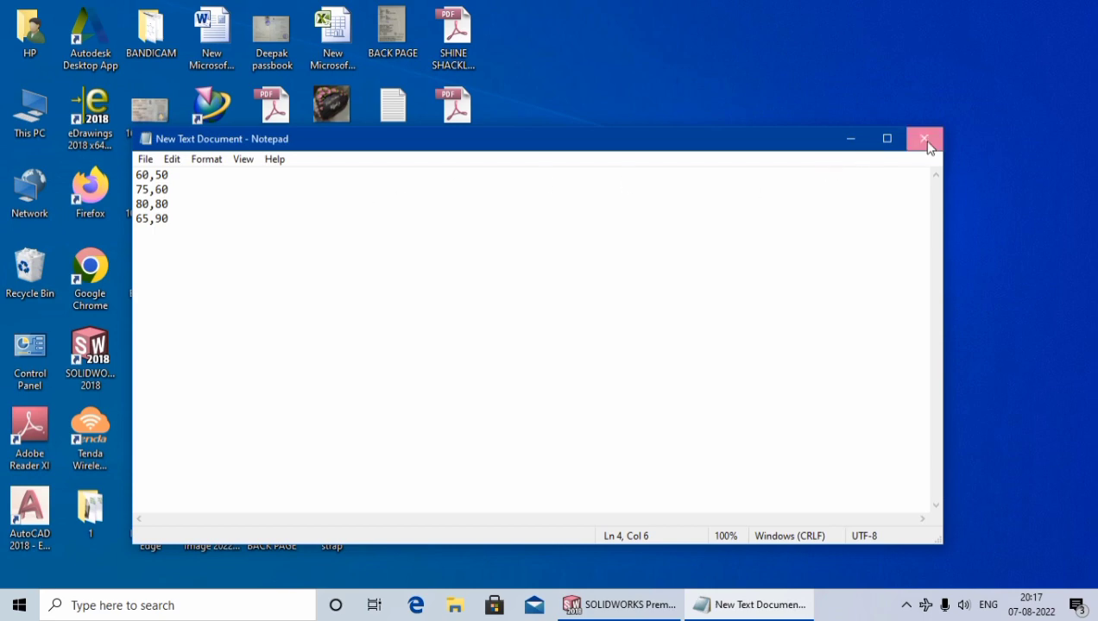
pyautogui.click(928, 147)
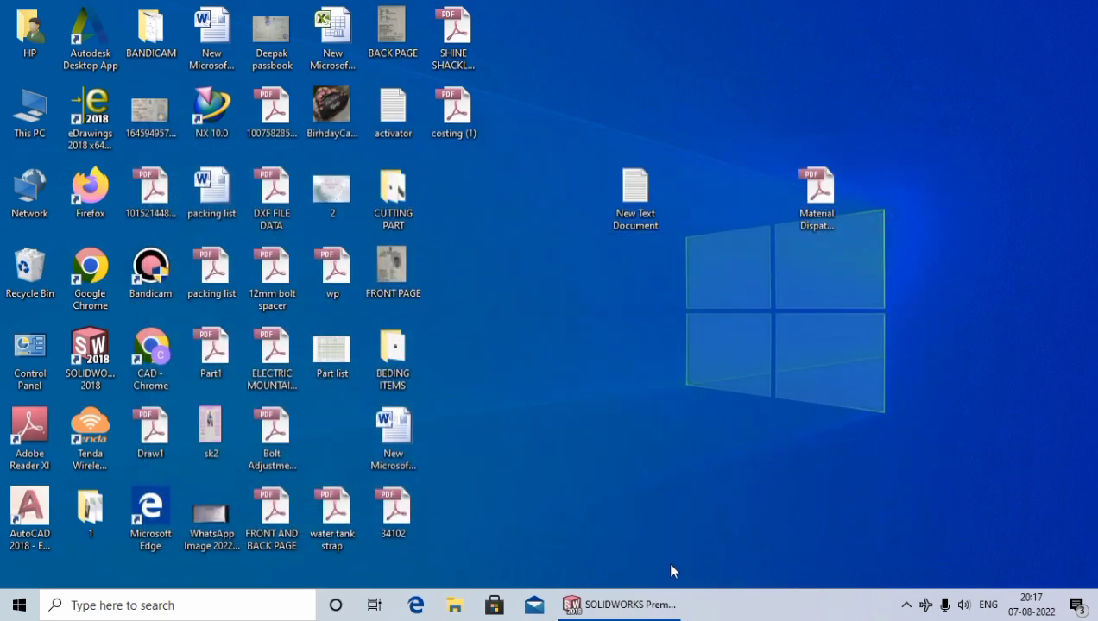
# Step: Return to SOLIDWORKS and start a Table Driven Pattern referenced to Coordinate System1
pyautogui.click(617, 614)
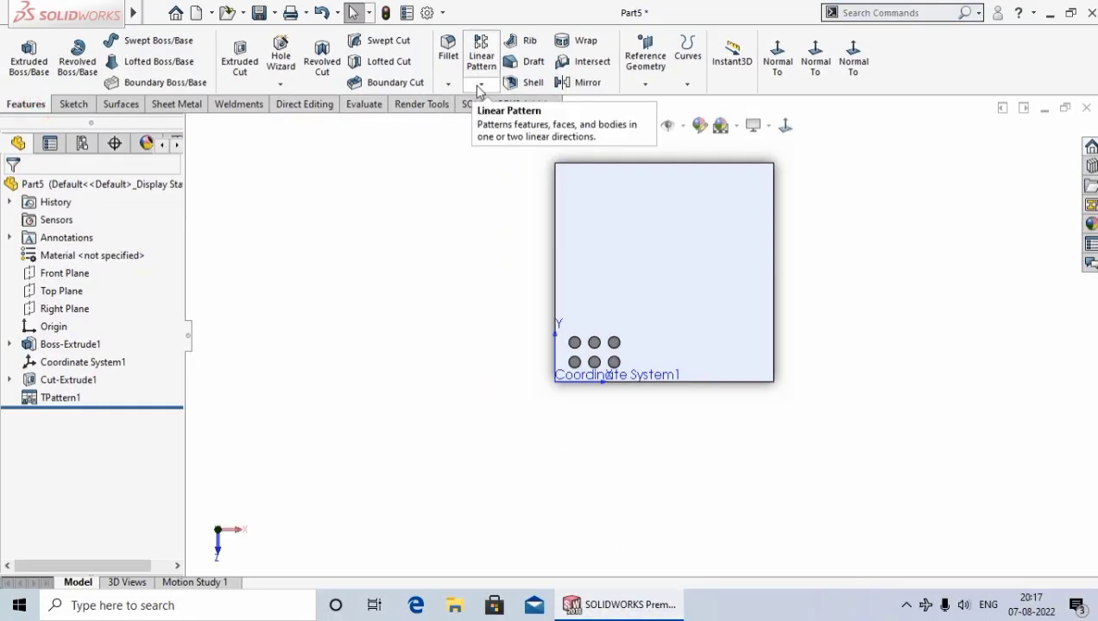
pyautogui.click(480, 87)
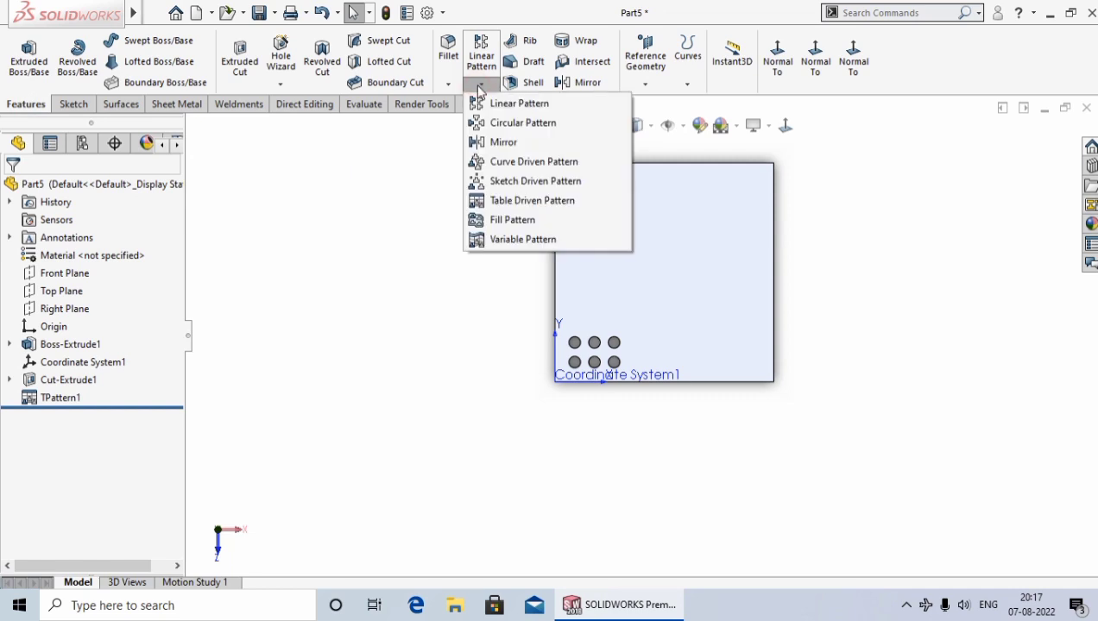
pyautogui.click(531, 200)
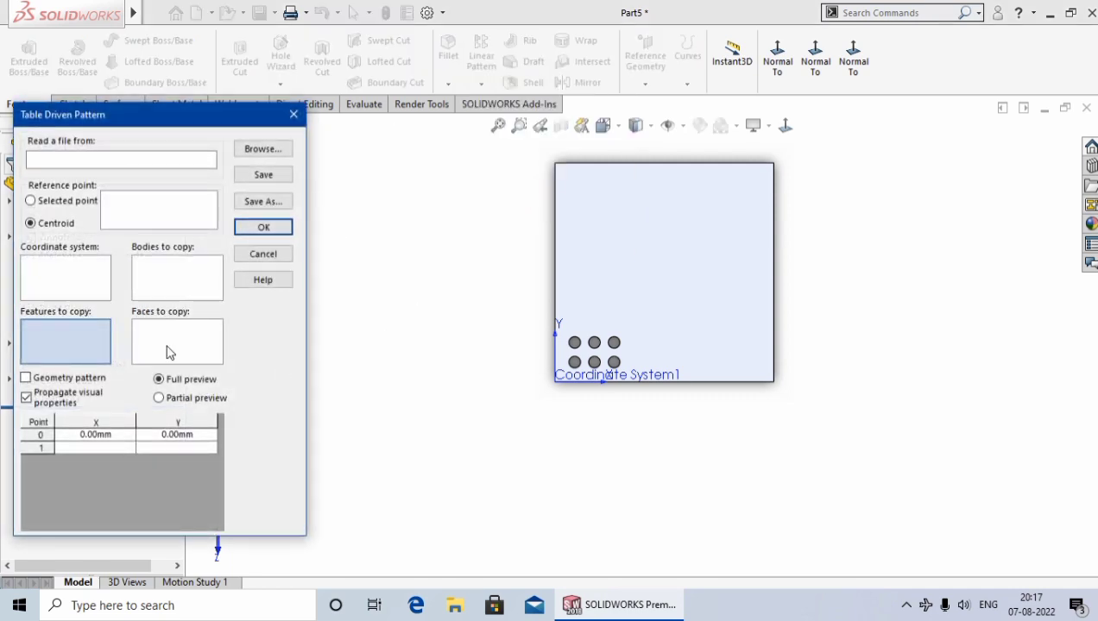
pyautogui.click(69, 279)
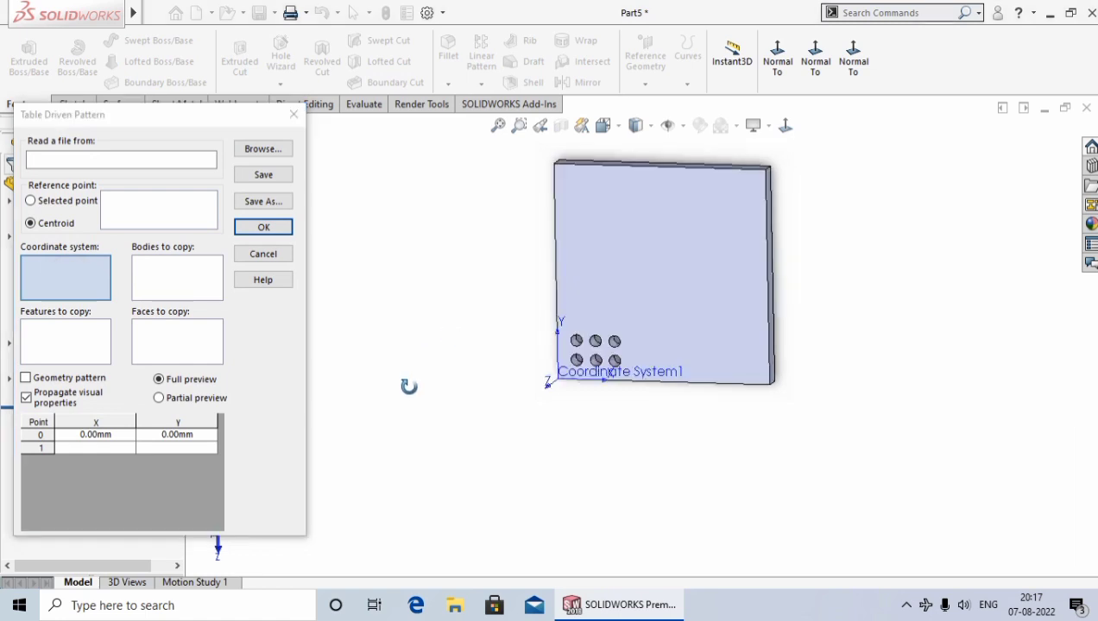
pyautogui.moveTo(458, 332); pyautogui.dragTo(407, 385, button='middle')
pyautogui.click(609, 361)
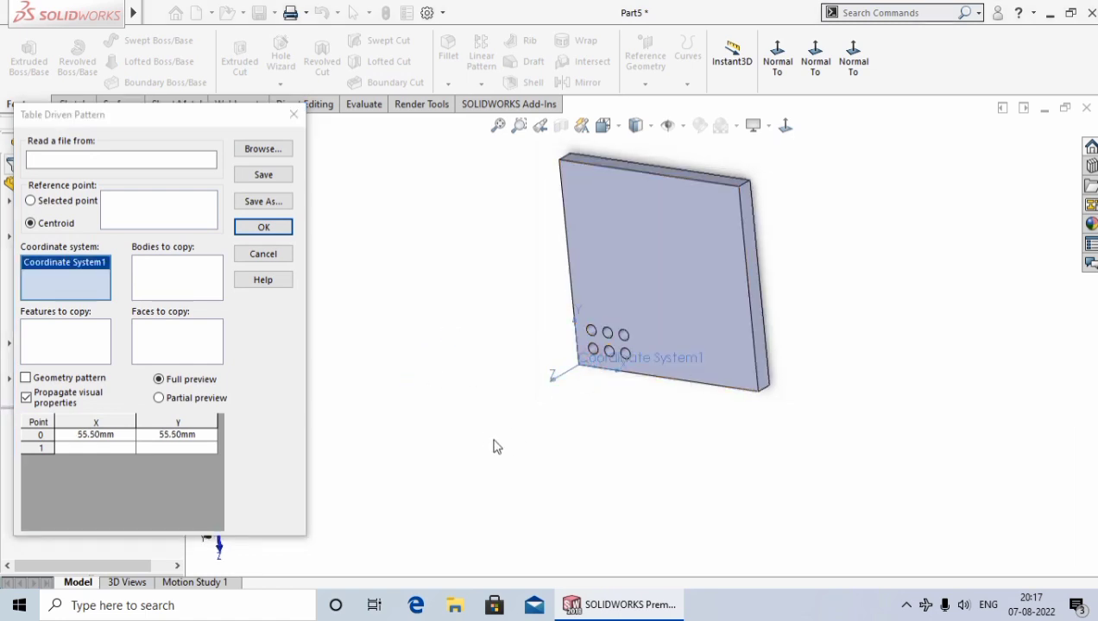
# Step: Select the hole Cut-Extrude1 as the feature to copy
pyautogui.moveTo(483, 428); pyautogui.dragTo(506, 373, button='middle')
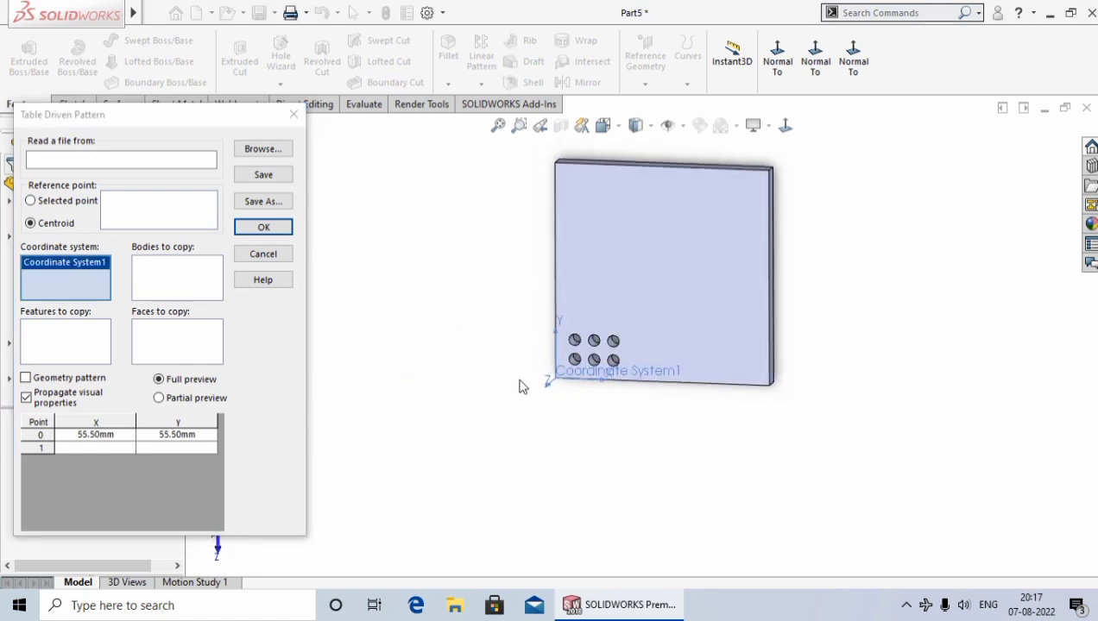
pyautogui.click(59, 340)
pyautogui.scroll(-5, 576, 391)
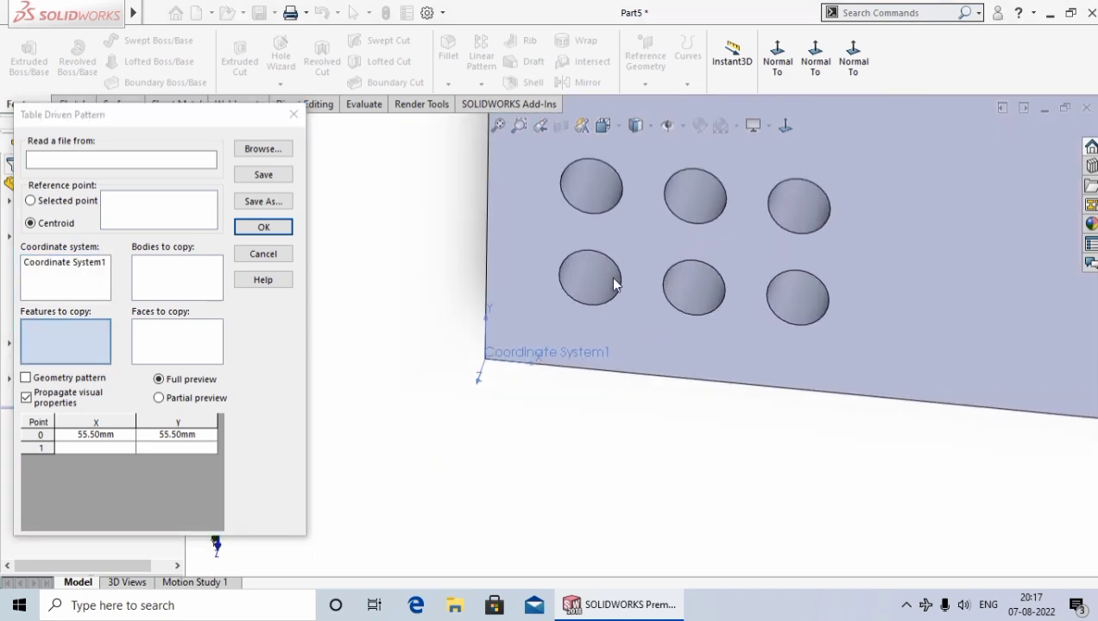
pyautogui.scroll(-3, 613, 281)
pyautogui.click(569, 311)
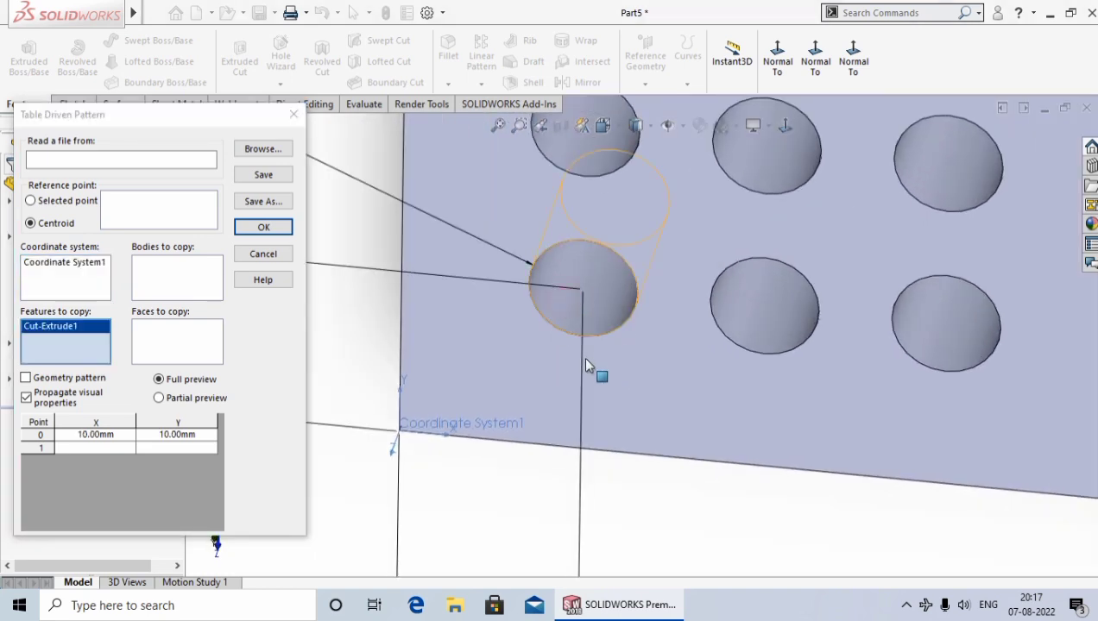
pyautogui.scroll(3, 689, 480)
pyautogui.scroll(3, 377, 455)
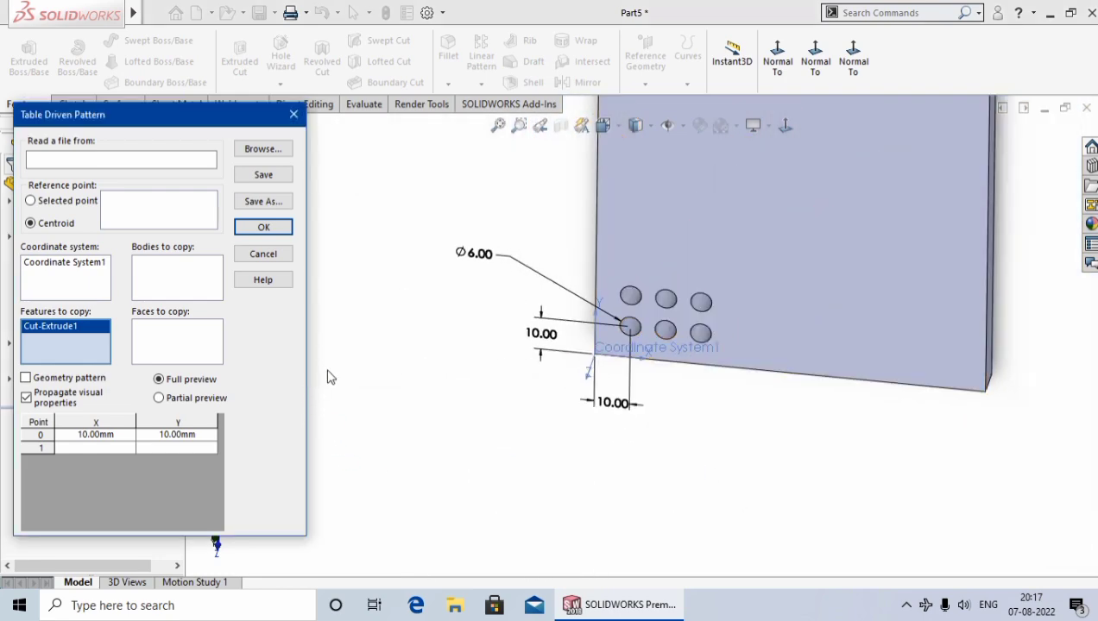
pyautogui.moveTo(328, 374); pyautogui.dragTo(392, 394, button='middle')
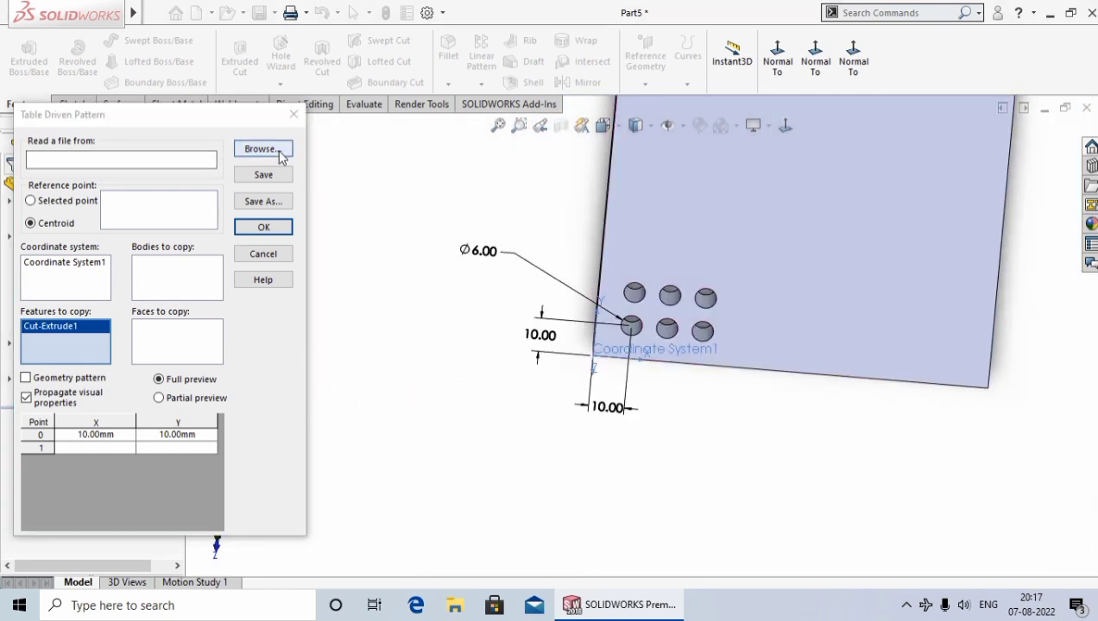
# Step: Load the pattern points from the desktop file New Text Document.txt as Text Files (*.txt)
pyautogui.click(280, 151)
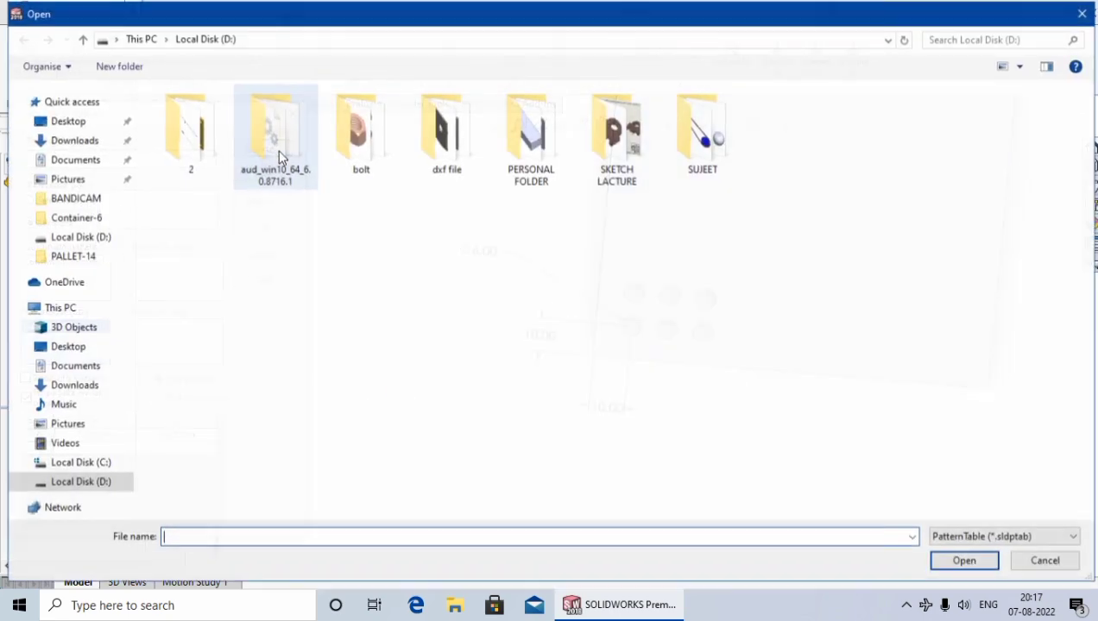
pyautogui.click(79, 121)
pyautogui.click(961, 537)
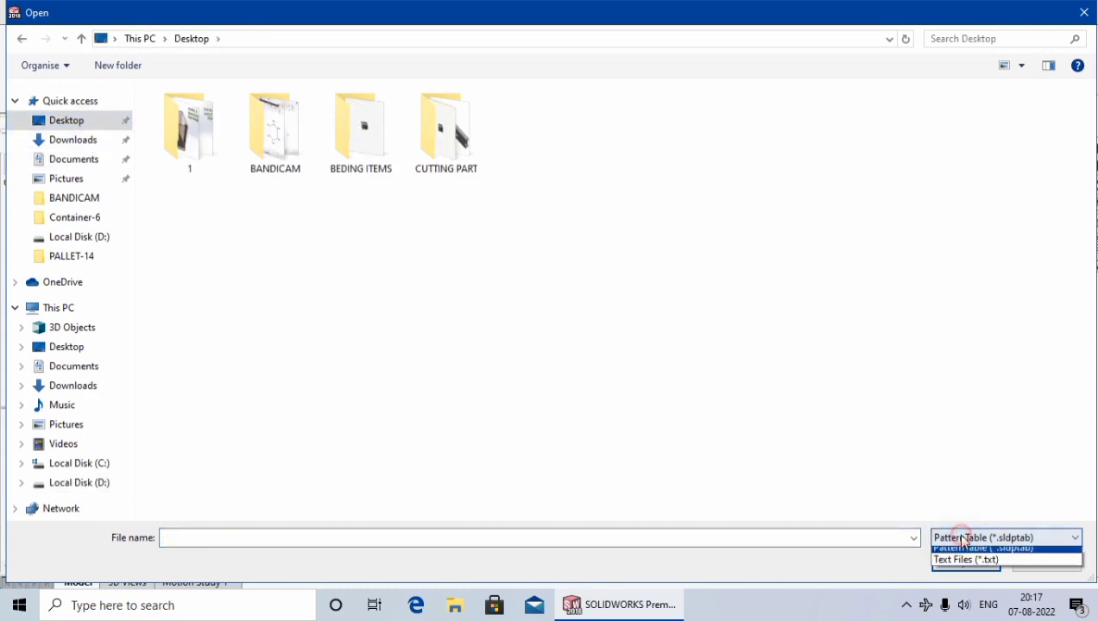
pyautogui.click(956, 561)
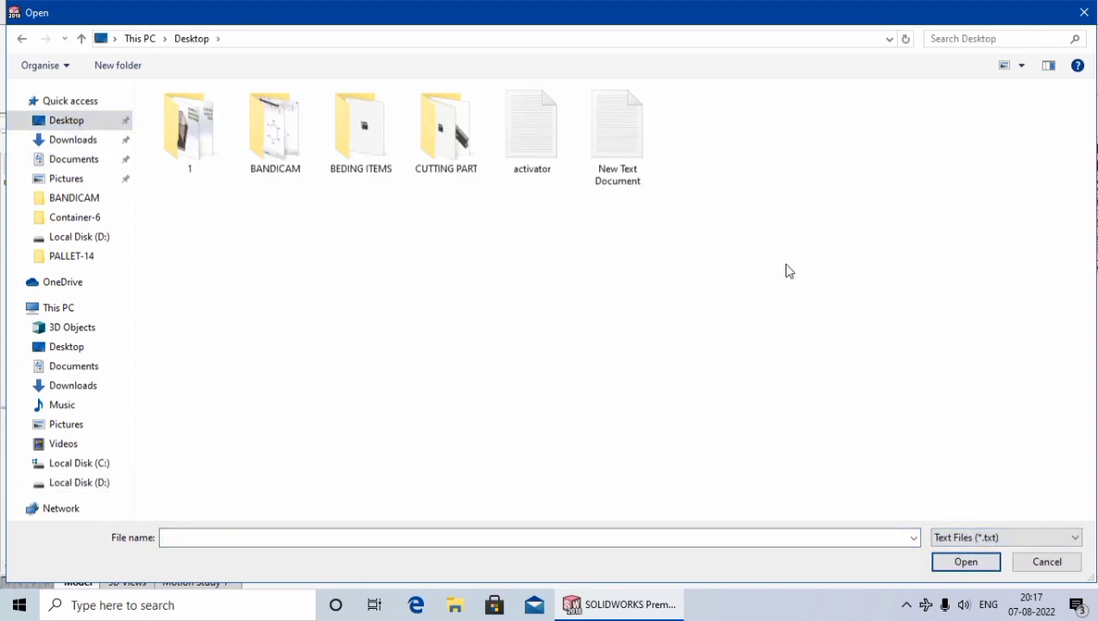
pyautogui.click(621, 140)
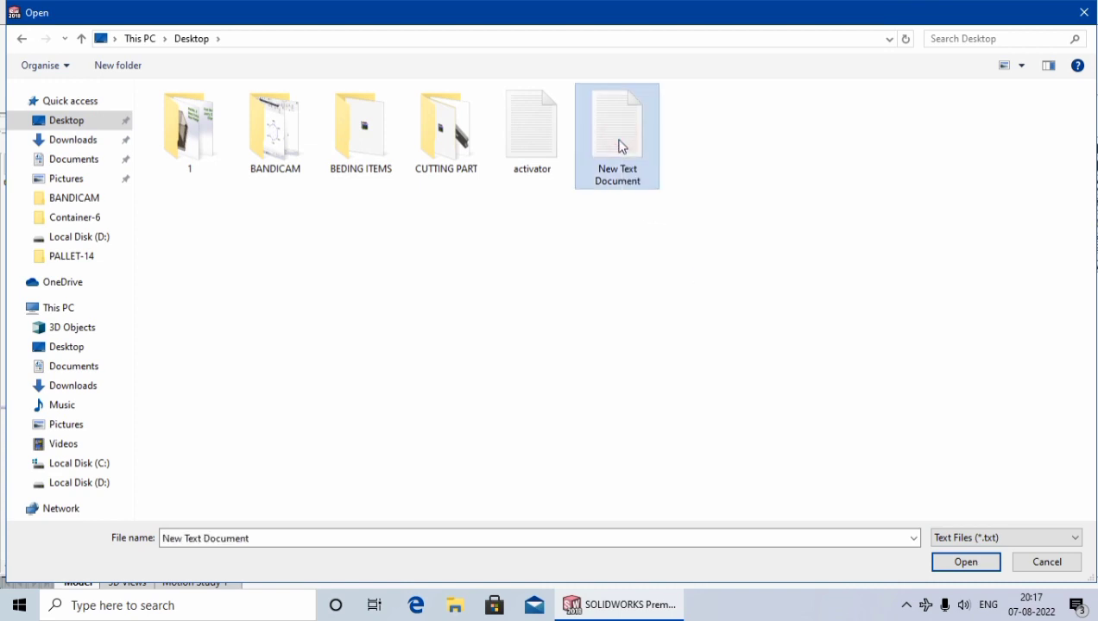
pyautogui.click(952, 553)
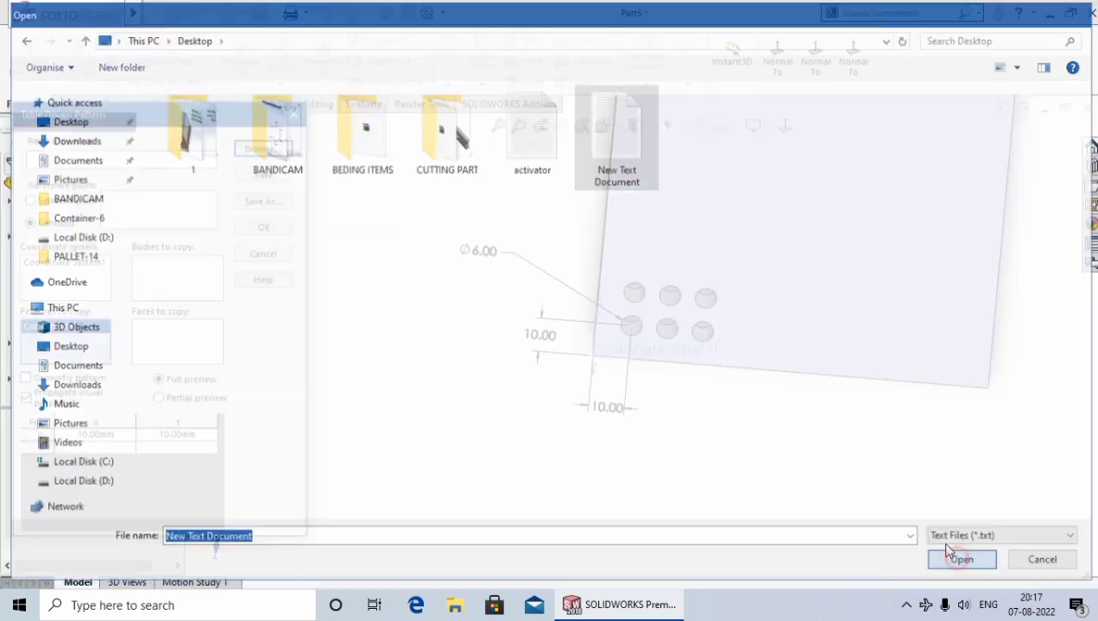
pyautogui.scroll(4, 522, 441)
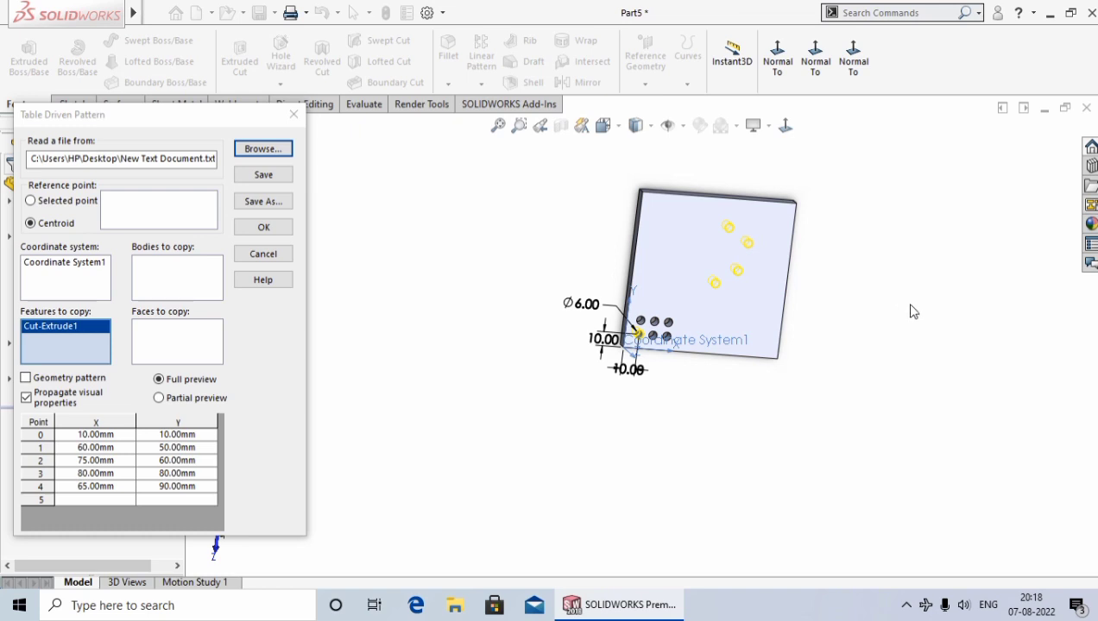
# Step: Confirm TPattern2 to cut four holes at the imported coordinates, then fit and orbit the plate
pyautogui.click(257, 231)
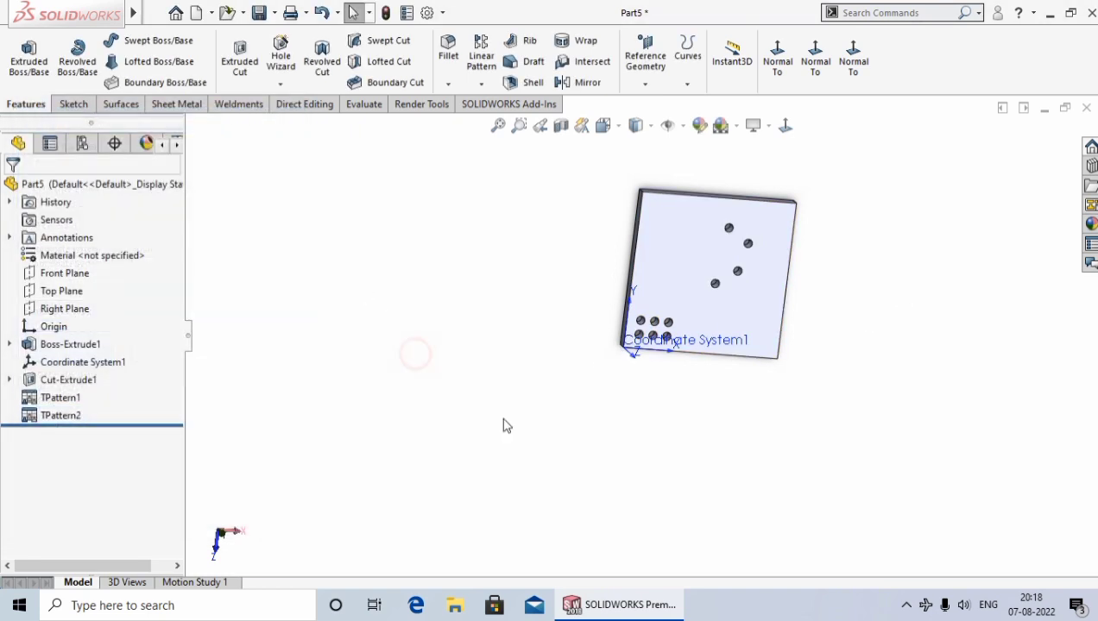
pyautogui.press('f')
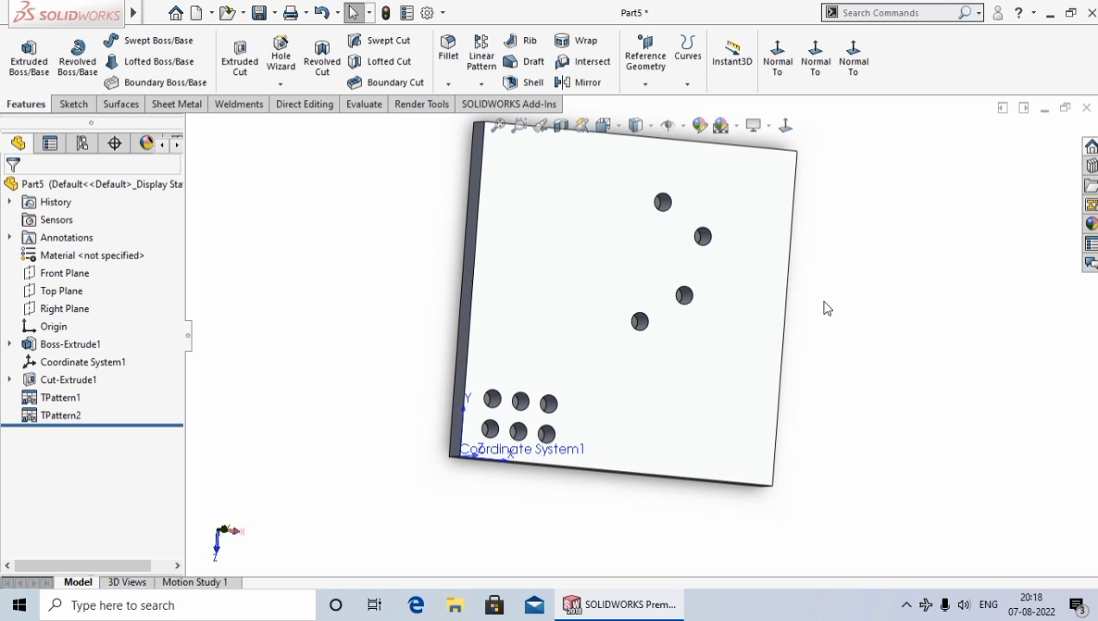
pyautogui.moveTo(804, 325); pyautogui.dragTo(868, 326, button='middle')
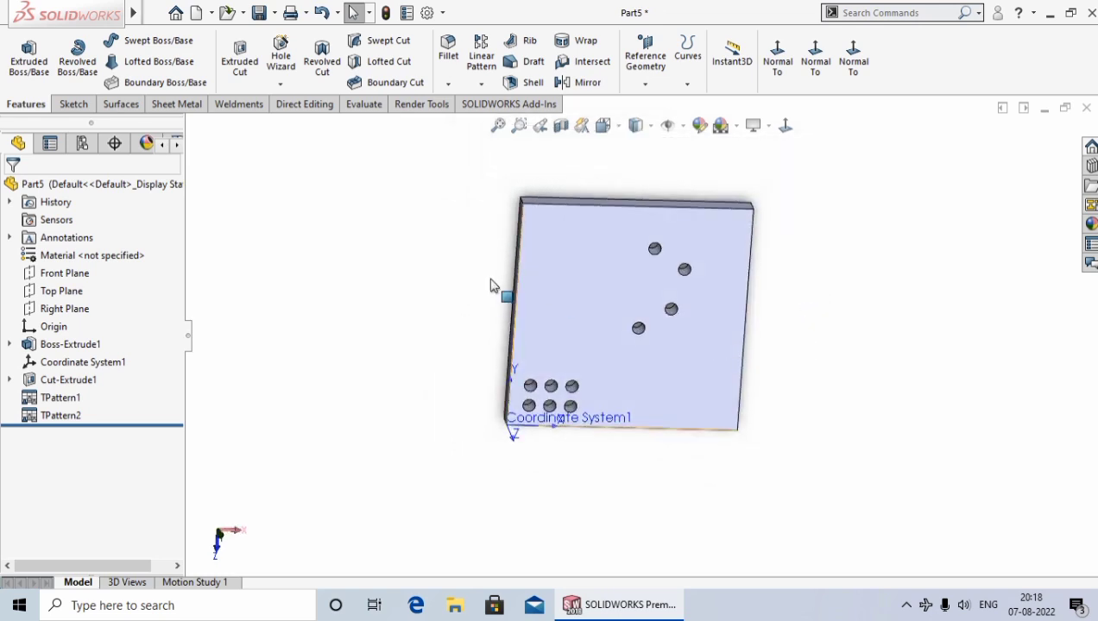